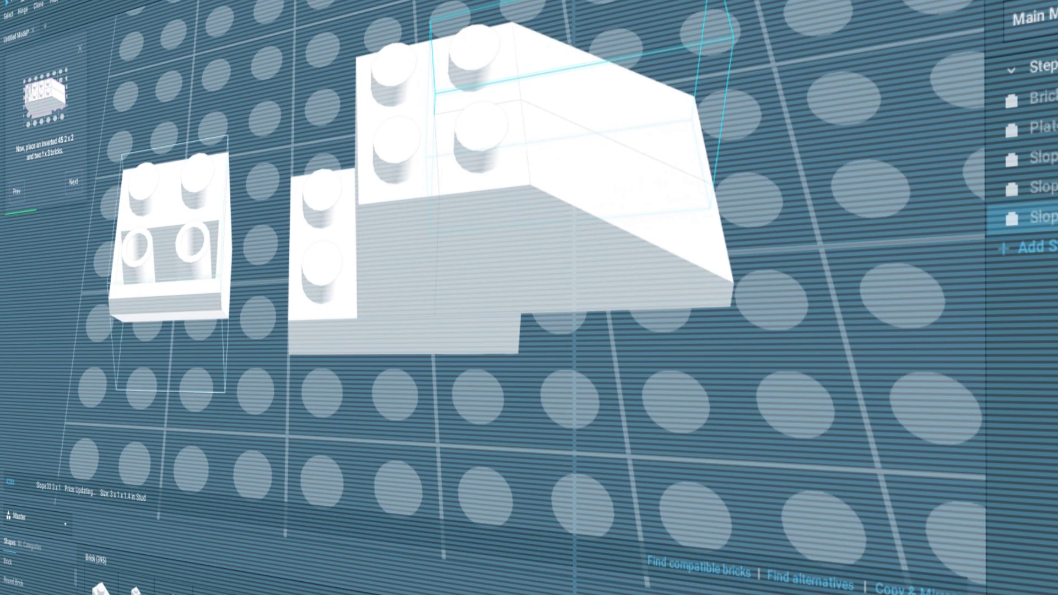
left_click(209, 200)
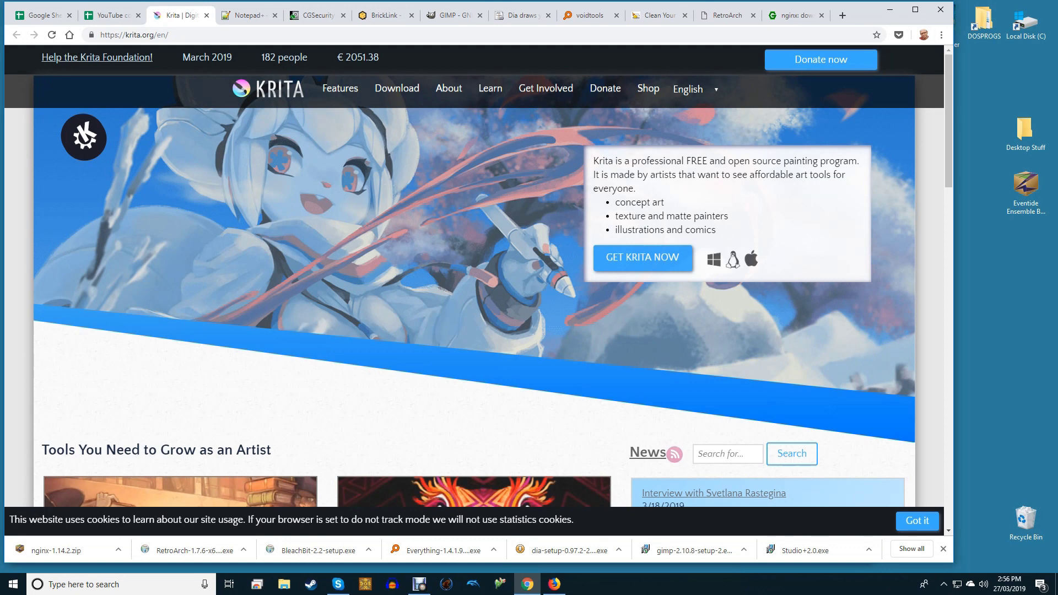
Look through the Krita homepage, including its feature tiles, news and reviews.
scroll(478, 276, "down", 5)
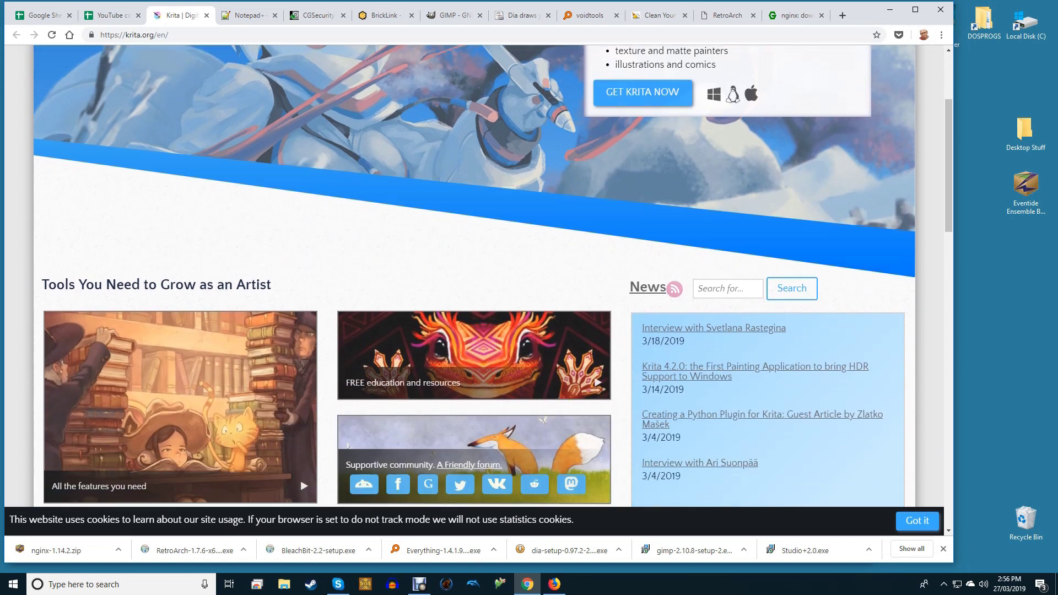
scroll(478, 276, "down", 6)
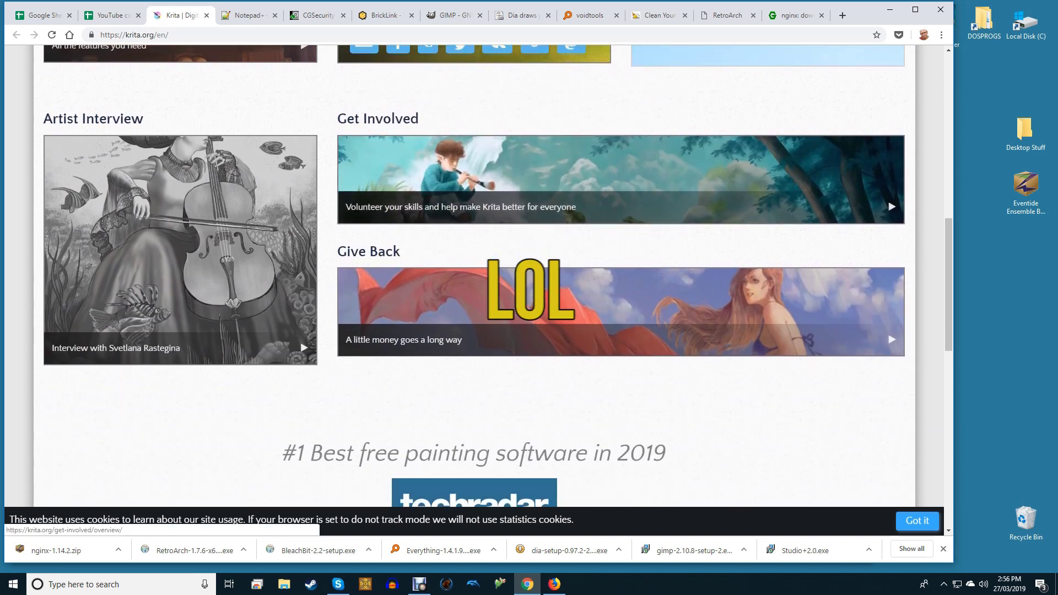
scroll(478, 276, "down", 7)
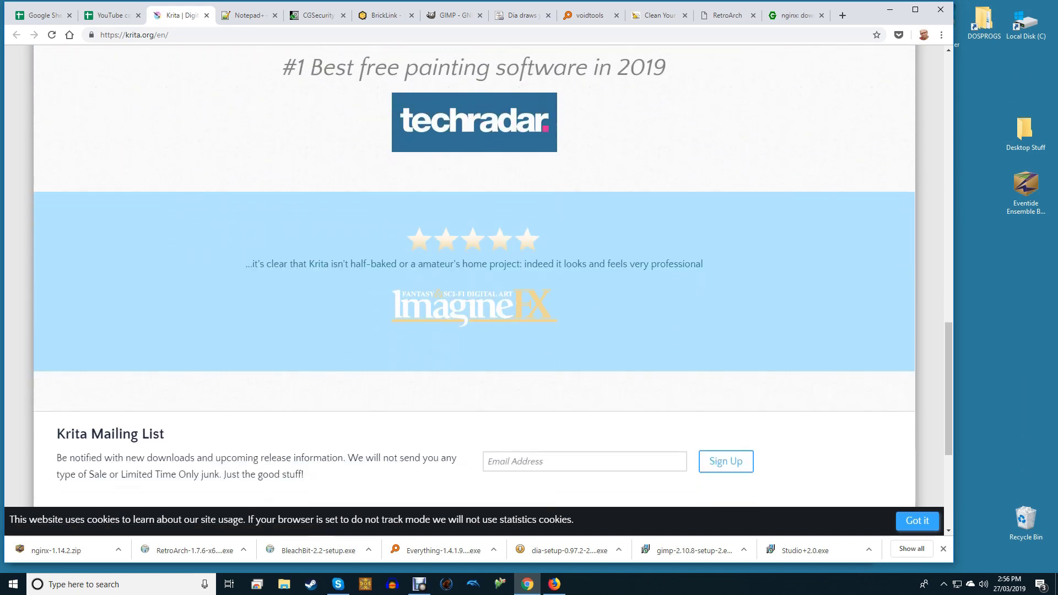
scroll(478, 276, "up", 12)
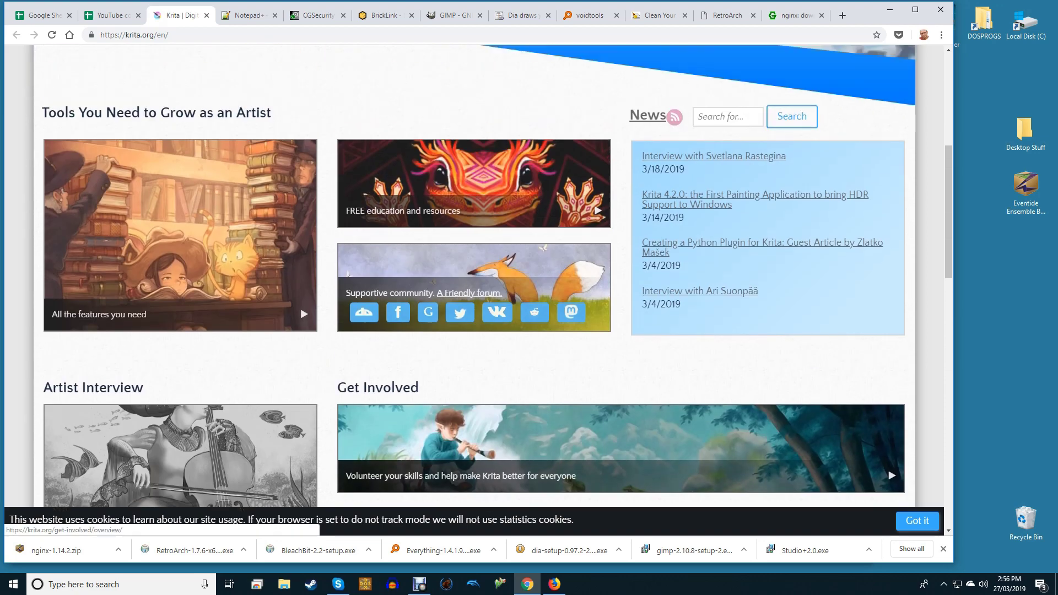
scroll(478, 276, "up", 5)
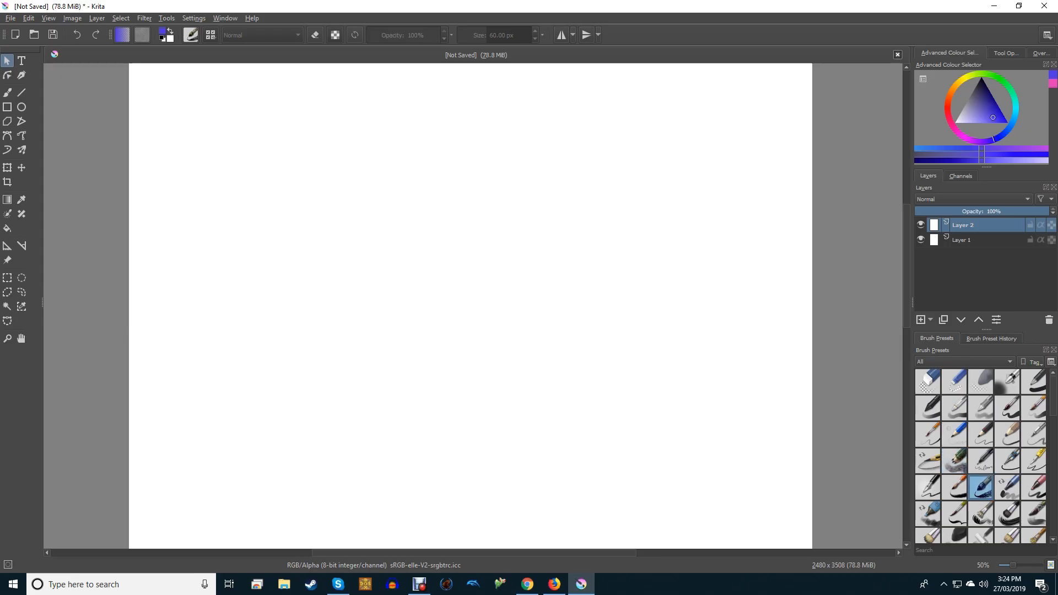
Switch to Krita and paint a blue-violet horned figure with unpainted eyes and nose, using the Ink-8 Sumi-e brush at 60 px.
mouse_move(458, 300)
left_mouse_down()
mouse_move(318, 257)
mouse_move(486, 255)
left_mouse_up()
left_click_drag(418, 306, 427, 347)
left_click_drag(339, 308, 332, 408)
left_click_drag(369, 364, 452, 383)
left_click_drag(336, 385, 463, 400)
left_click_drag(452, 308, 475, 408)
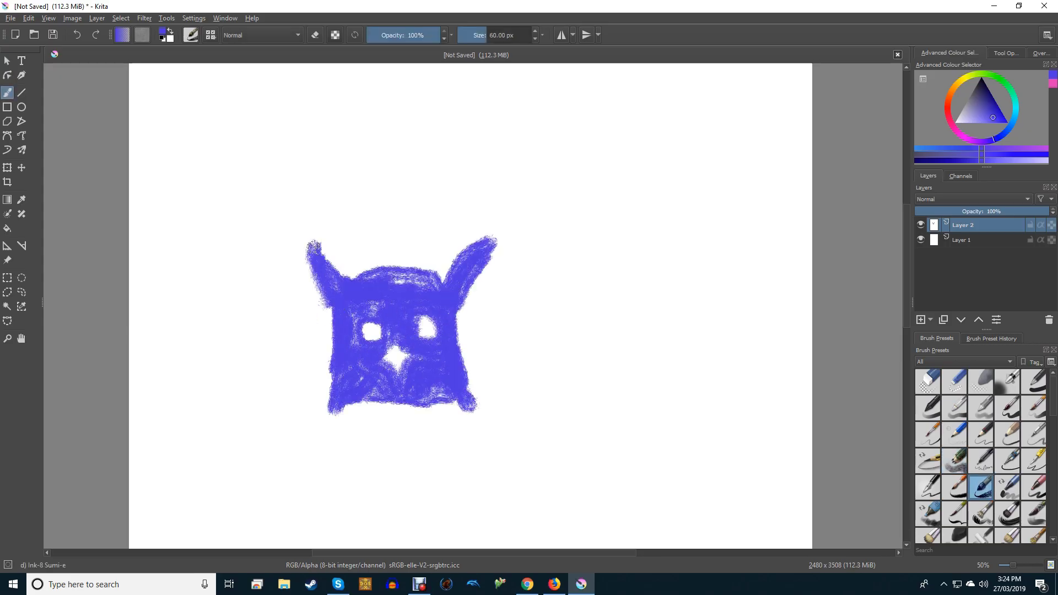
left_click_drag(317, 267, 334, 412)
Paint orange zigzag strokes beside the figure with different brush presets, including Charcoal pencil large.
left_click(949, 94)
left_click(928, 514)
mouse_move(502, 318)
left_mouse_down()
mouse_move(611, 336)
mouse_move(587, 359)
left_mouse_up()
left_click(980, 461)
scroll(981, 461, "down", 3)
left_click(927, 435)
left_click_drag(521, 271, 591, 284)
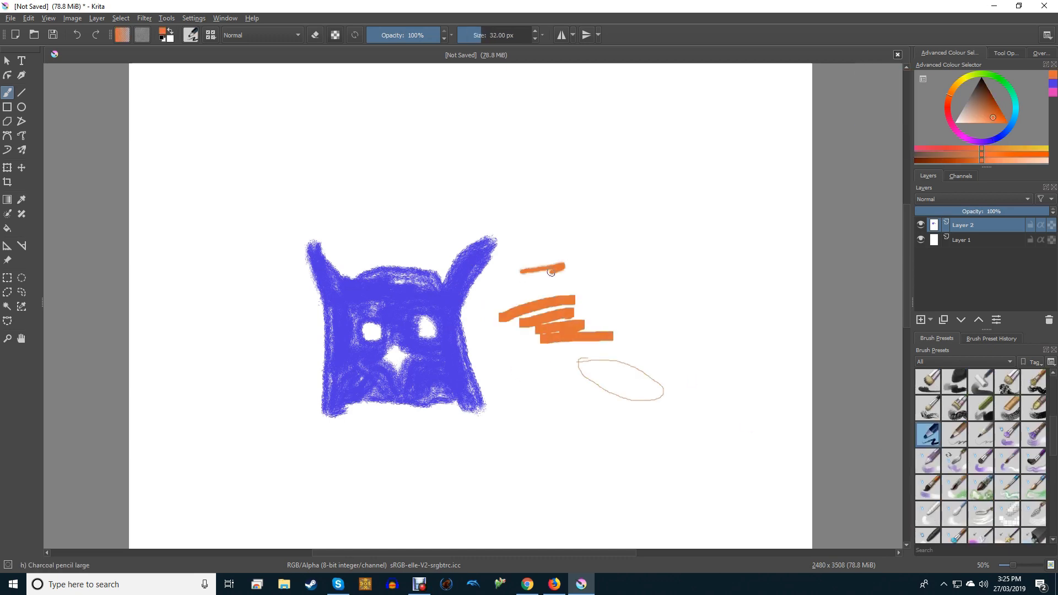
Paint lighter blue over the figure's eyes, head and ear and beside its body, trying presets up to Charcoal Rock Soft.
left_click(997, 137)
left_click(980, 461)
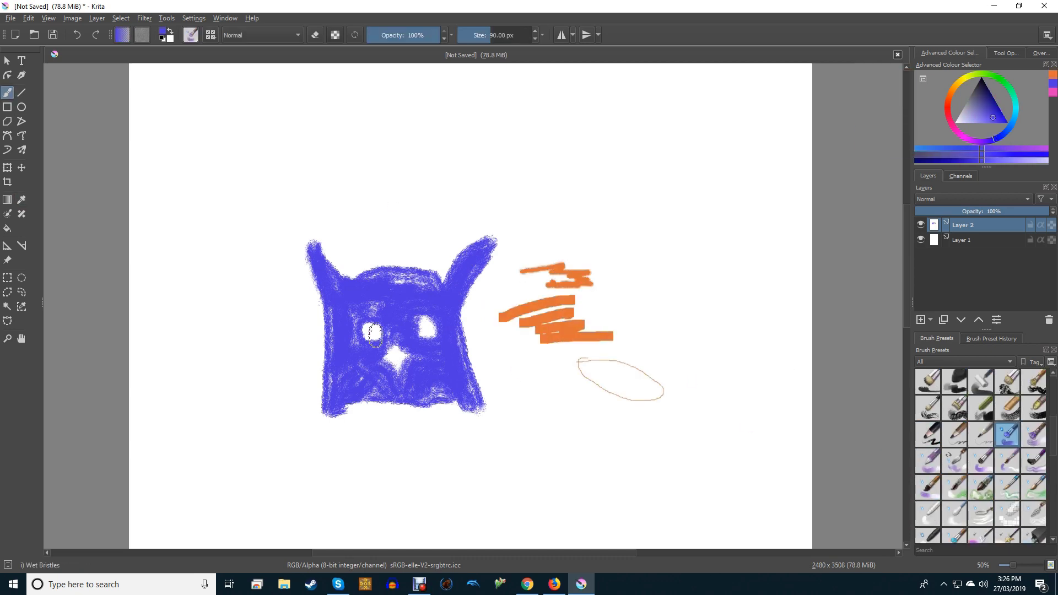
left_click(1010, 127)
left_click_drag(356, 307, 441, 321)
left_click_drag(353, 282, 441, 283)
left_click_drag(466, 329, 488, 408)
left_click_drag(493, 355, 514, 384)
left_click(954, 381)
left_click_drag(358, 325, 440, 317)
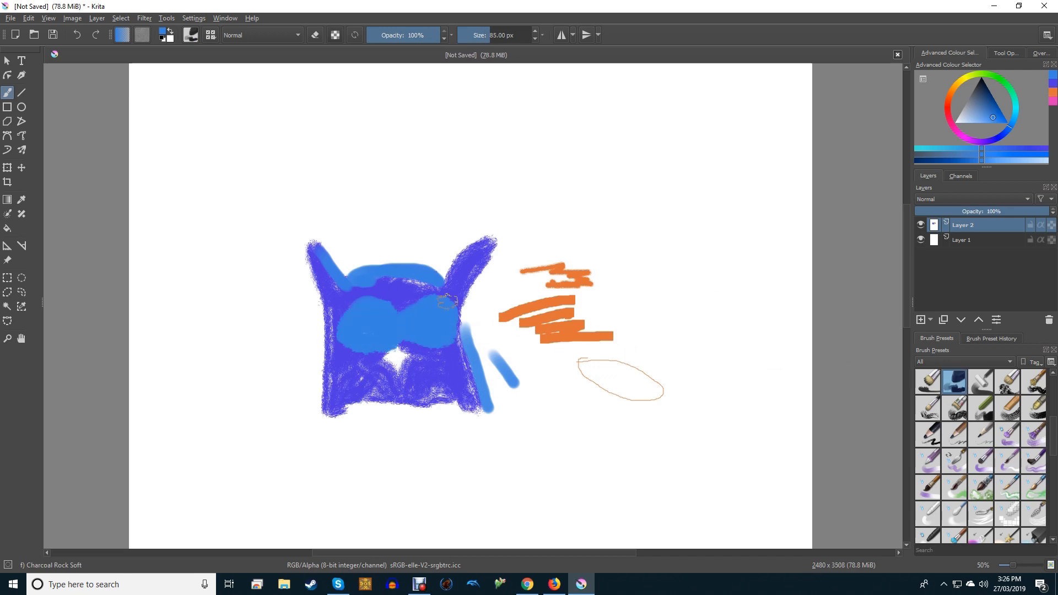
Paint blue dabs and broad pink strokes over the area beside and above the figure.
scroll(446, 304, "up", 2)
left_click_drag(386, 172, 576, 134)
left_click_drag(725, 177, 734, 122)
left_click(980, 382)
mouse_move(575, 275)
left_mouse_down()
mouse_move(620, 353)
mouse_move(772, 441)
left_mouse_up()
left_click(949, 119)
mouse_move(633, 441)
left_mouse_down()
mouse_move(576, 232)
mouse_move(314, 161)
left_mouse_up()
mouse_move(532, 320)
left_mouse_down()
mouse_move(852, 487)
mouse_move(491, 287)
left_mouse_up()
Paint a wide green wavy line over the pink area and green spikes above the figure's head with the Shapes Spikes brush.
left_click(999, 78)
mouse_move(612, 148)
left_mouse_down()
mouse_move(700, 433)
mouse_move(838, 187)
left_mouse_up()
scroll(981, 429, "down", 2)
left_click(927, 435)
left_click_drag(292, 83, 297, 146)
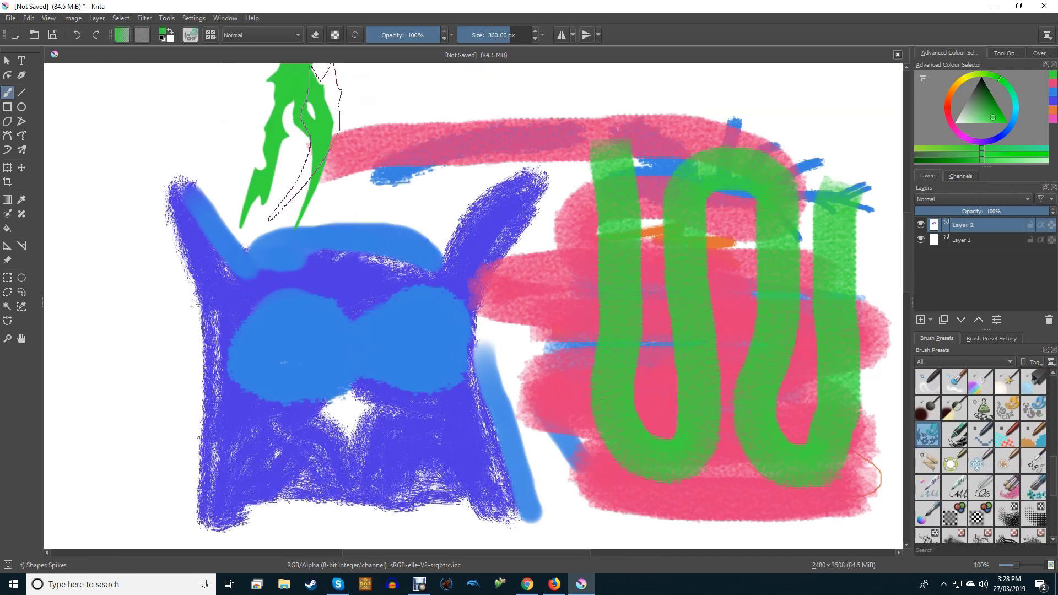
Extend the green spikes across the canvas, and add strokes over the figure with the neighbouring brush preset in other colours.
mouse_move(182, 259)
left_mouse_down()
mouse_move(706, 178)
mouse_move(843, 171)
left_mouse_up()
left_click(954, 435)
left_click(947, 101)
left_click_drag(661, 513, 67, 501)
left_click(960, 119)
mouse_move(286, 325)
left_mouse_down()
mouse_move(441, 375)
mouse_move(429, 369)
left_mouse_up()
Try three more brush presets with one stroke and single dabs over the painting.
left_click(953, 460)
mouse_move(553, 336)
left_mouse_down()
mouse_move(297, 441)
mouse_move(518, 226)
left_mouse_up()
left_click(953, 408)
left_click(661, 313)
left_click(927, 409)
left_click(372, 350)
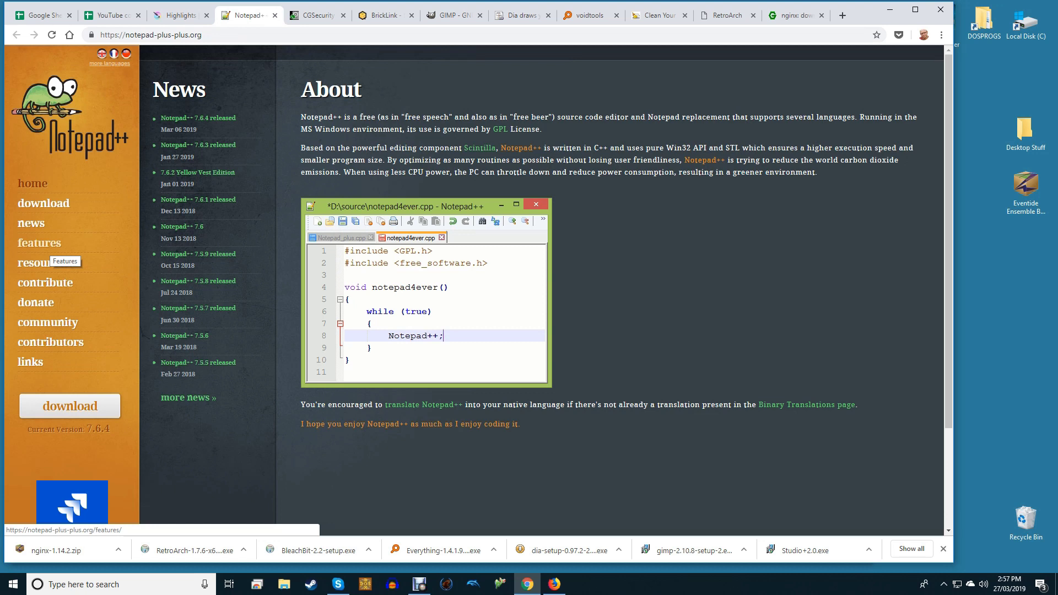
Open the features page of the Notepad++ website.
left_click(47, 246)
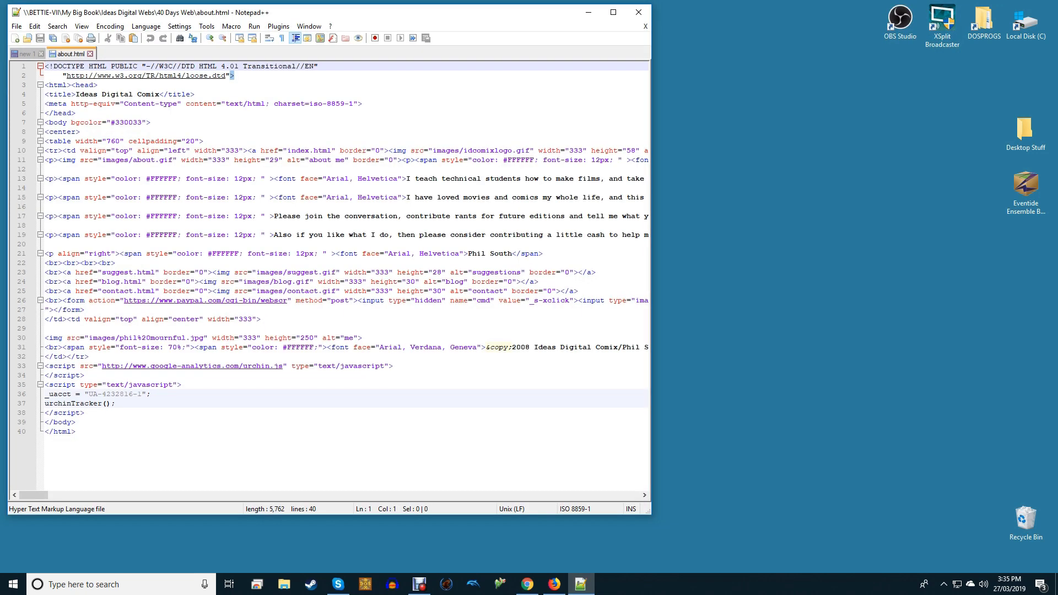
Switch to Notepad++, enlarge the window showing about.html and turn on word wrap.
left_click_drag(651, 514, 819, 543)
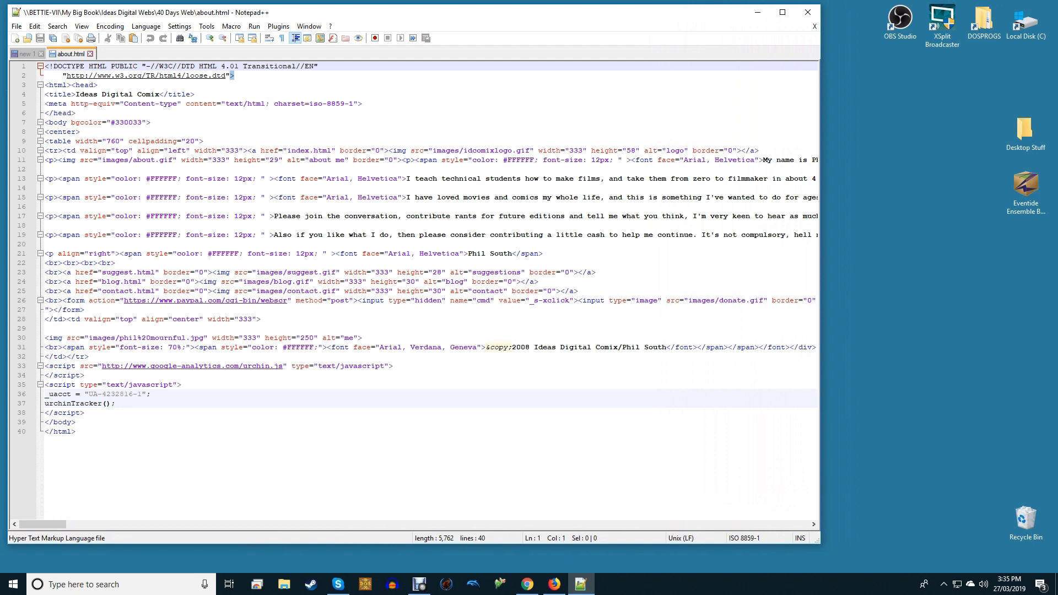
left_click(81, 26)
key("Return")
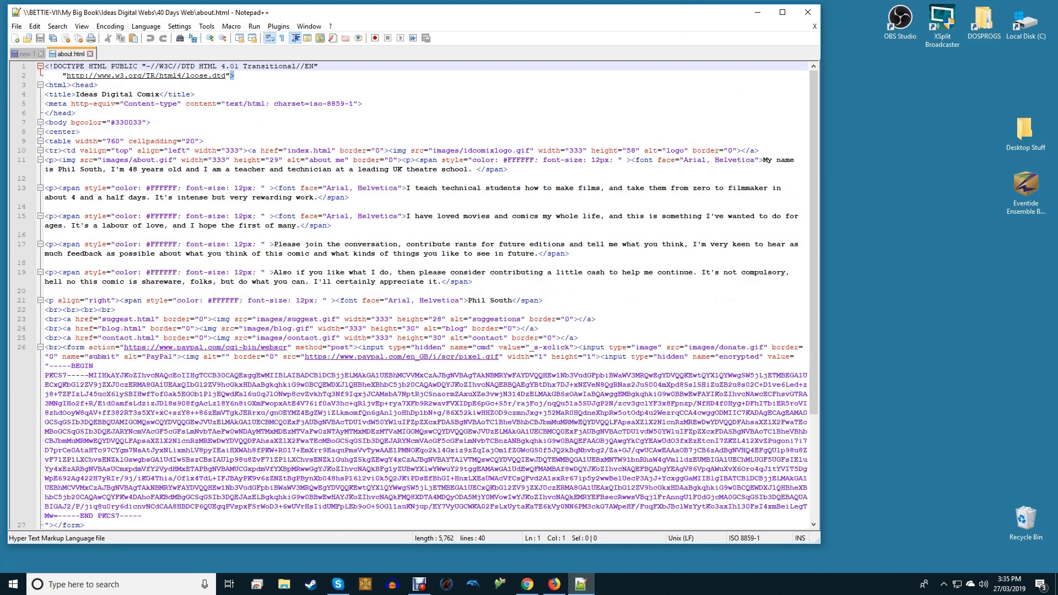
Examine the wrapped code of about.html and the tag highlighting from the opening html line to the table line.
scroll(409, 295, "down", 5)
scroll(409, 294, "up", 5)
left_click(62, 85)
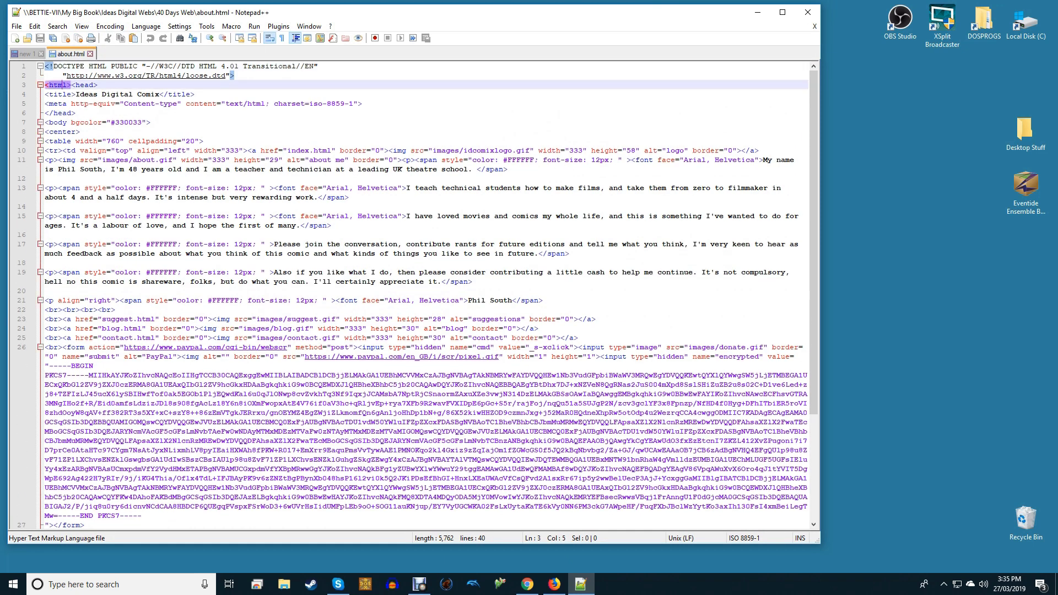
key("Down")
key("Down")
key("Down")
key("Down")
key("Down")
key("Down")
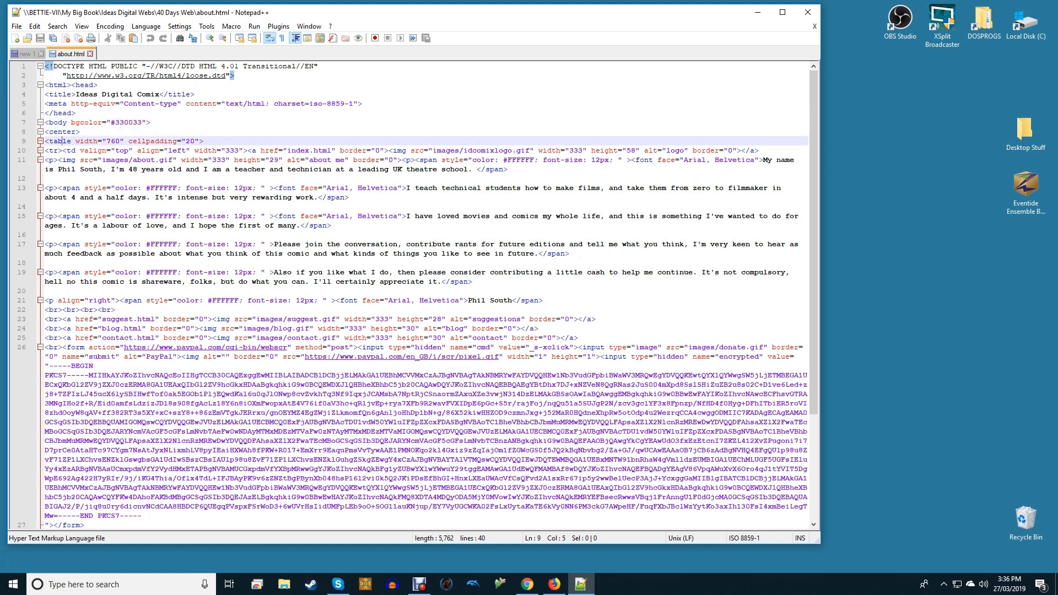
Examine the matching tag highlighting in the paragraph spans, the suggest.html link and the PayPal form code.
left_click(256, 169)
left_click(256, 216)
left_click(256, 253)
left_click(256, 216)
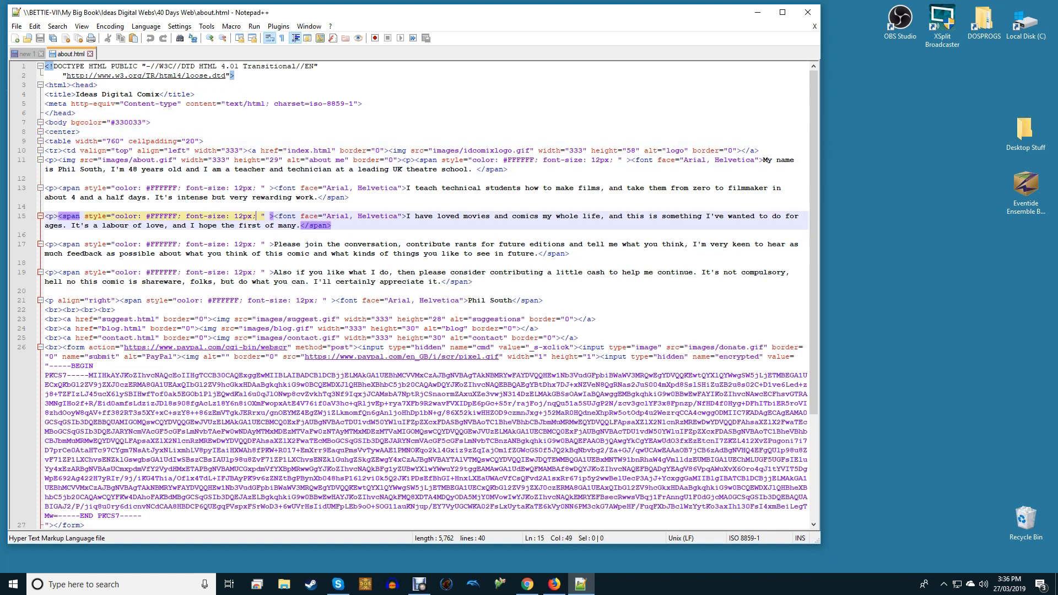
left_click(71, 244)
key("Down")
key("Down")
key("Down")
key("Down")
key("Down")
key("Down")
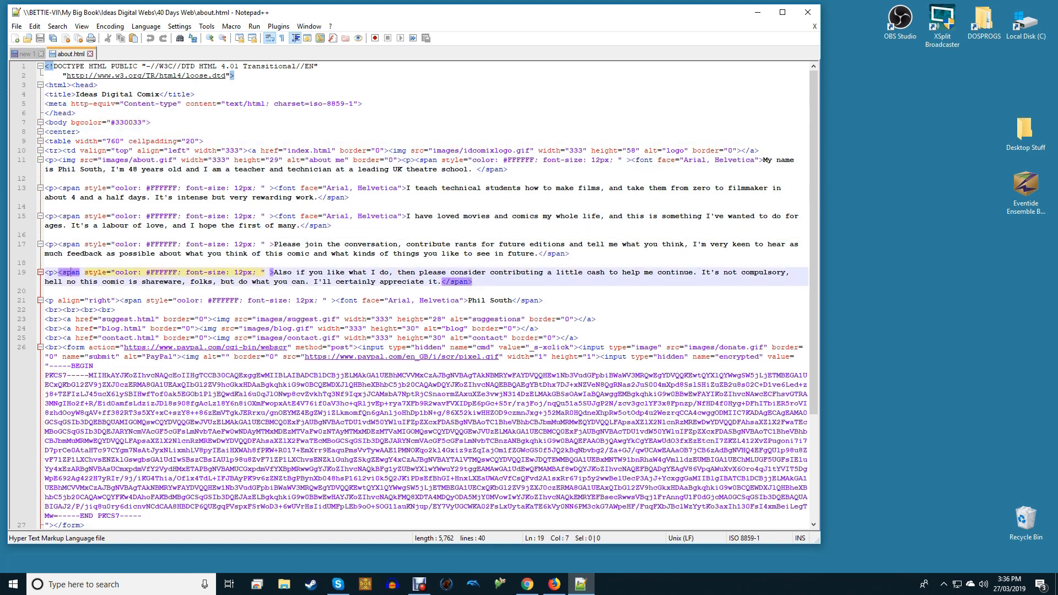
left_click(52, 319)
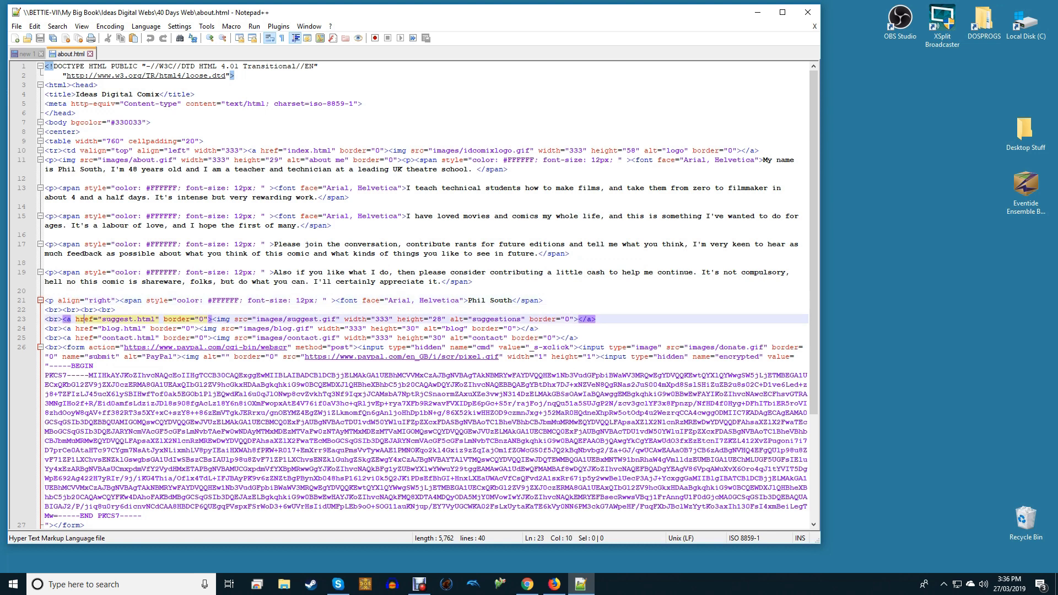
left_click(432, 374)
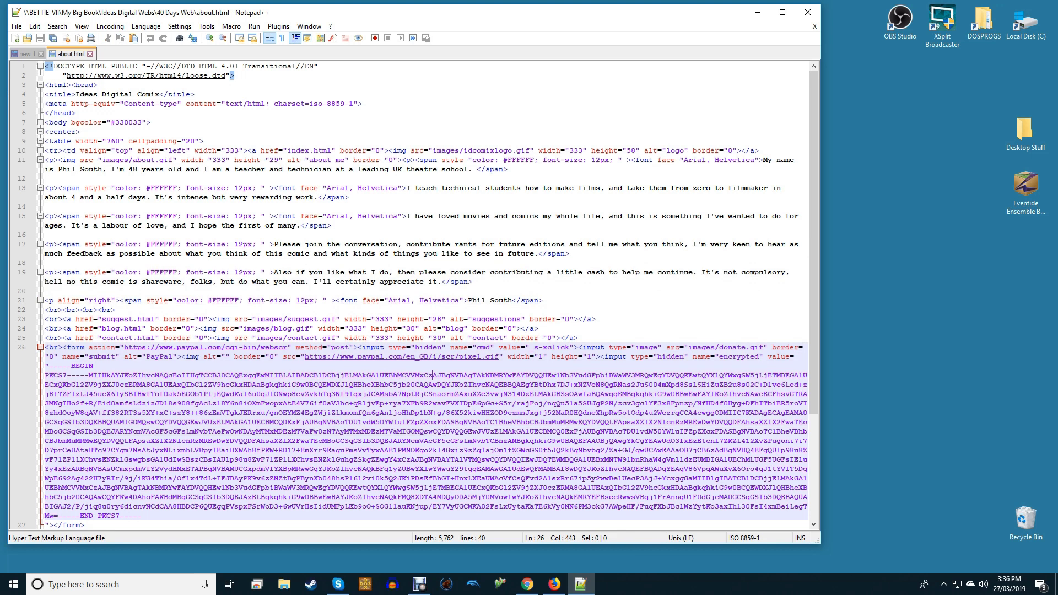
Test the text zoom on about.html by enlarging the code and reducing it below its original size.
left_click(81, 26)
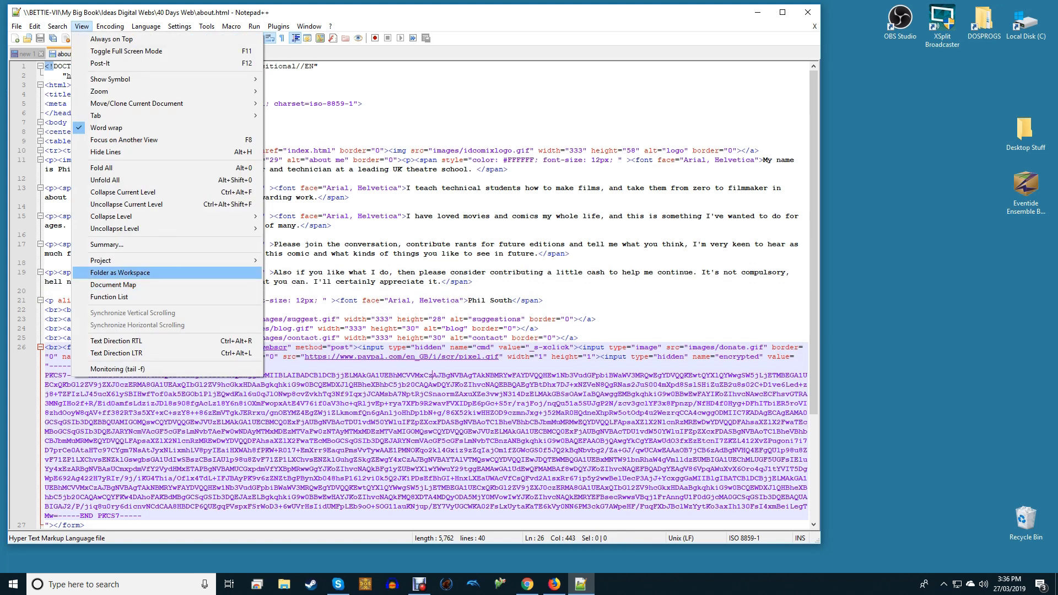
mouse_move(166, 91)
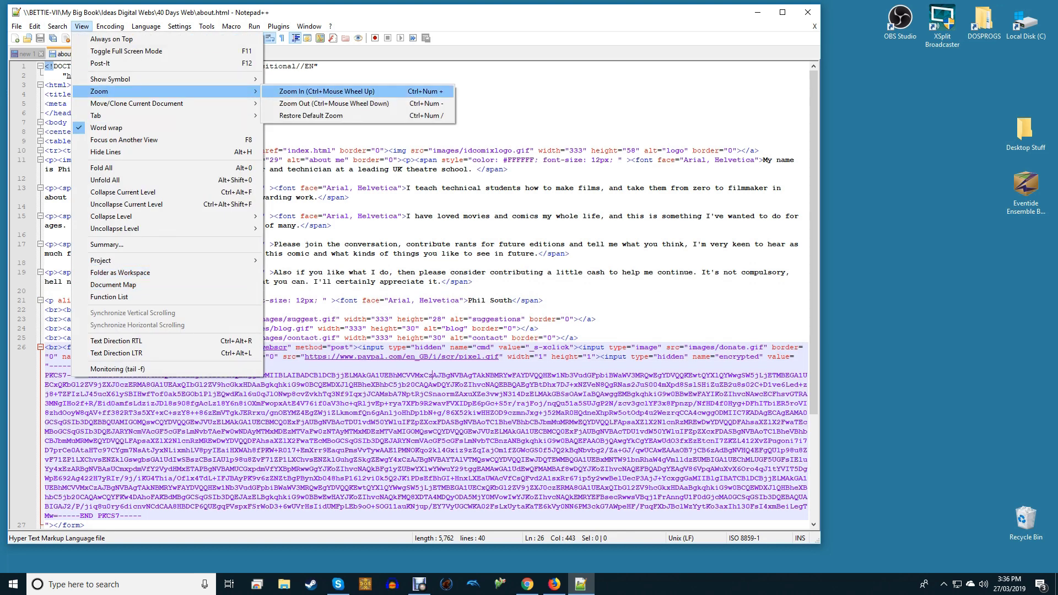
left_click(327, 91)
scroll(427, 295, "up", 2)
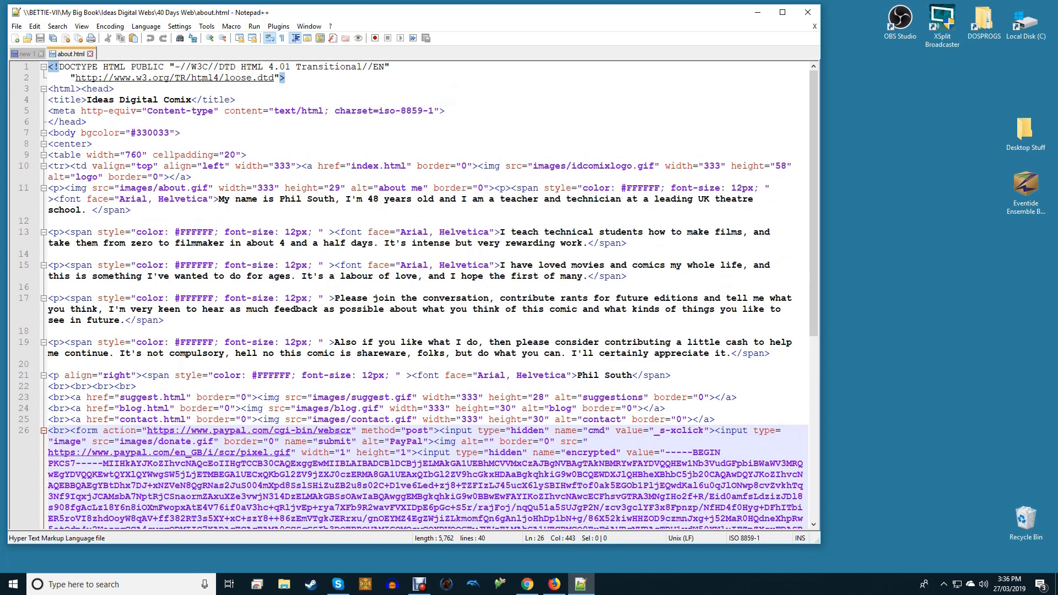
scroll(427, 295, "down", 1)
scroll(428, 295, "up", 1)
scroll(427, 294, "down", 2)
scroll(428, 295, "down", 2)
scroll(428, 295, "down", 3)
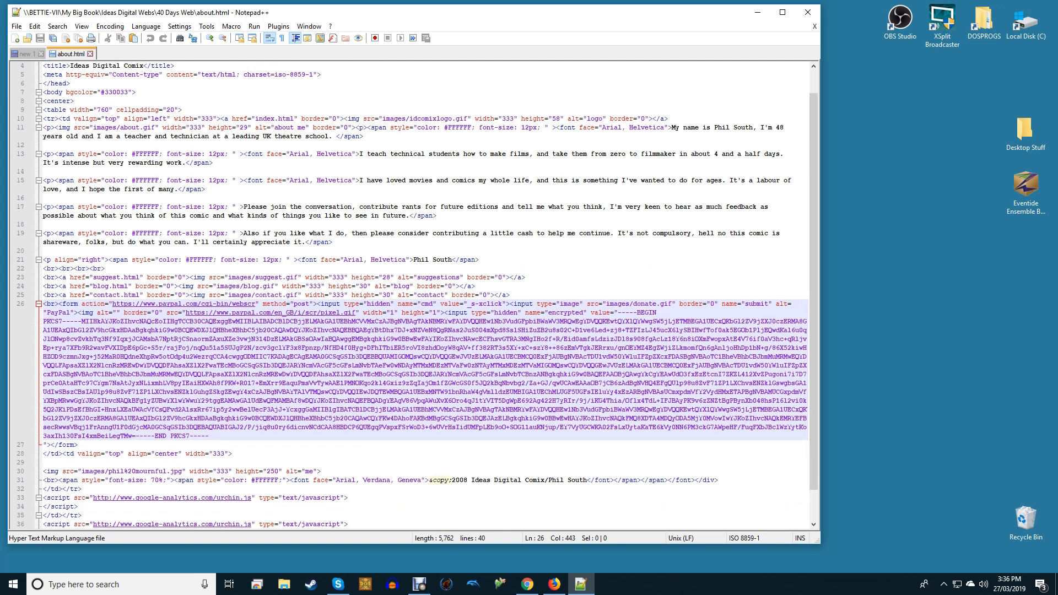
scroll(427, 294, "up", 3)
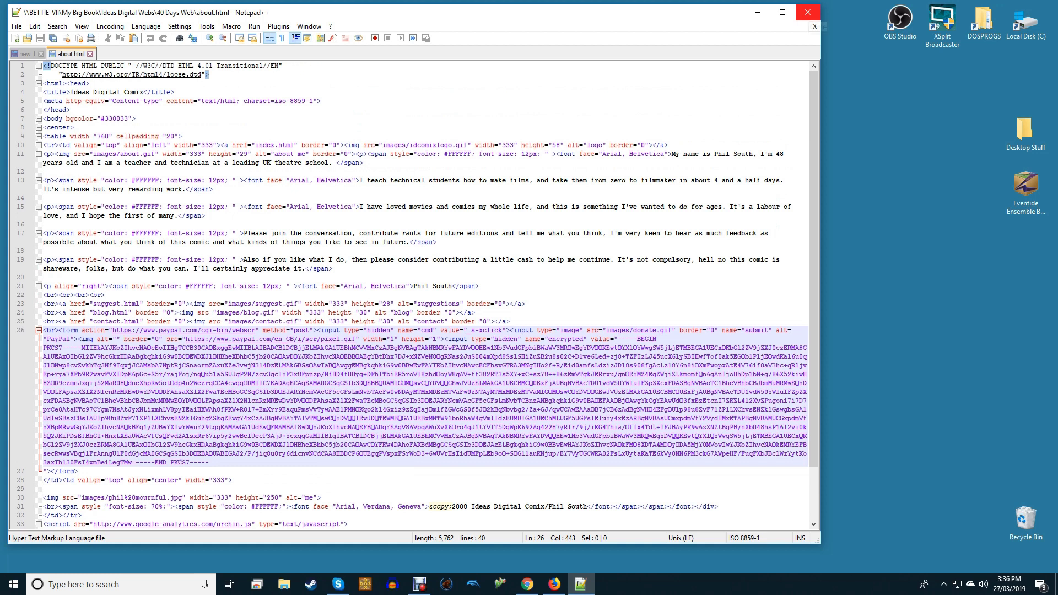
left_click(231, 25)
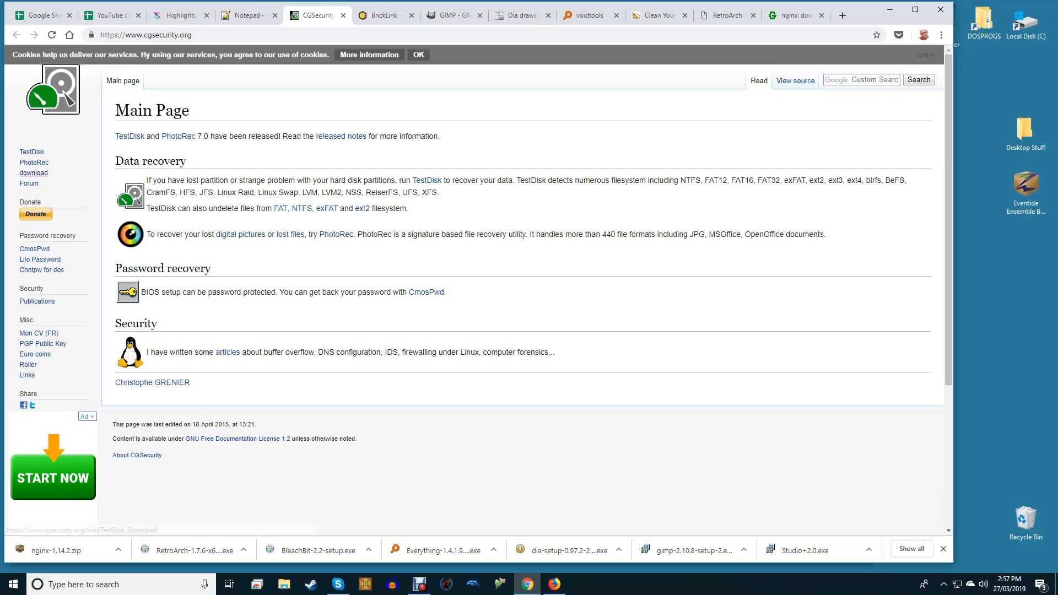
Switch to the CGSecurity website, open the TestDisk download page and read through the TestDisk overview page.
left_click(34, 172)
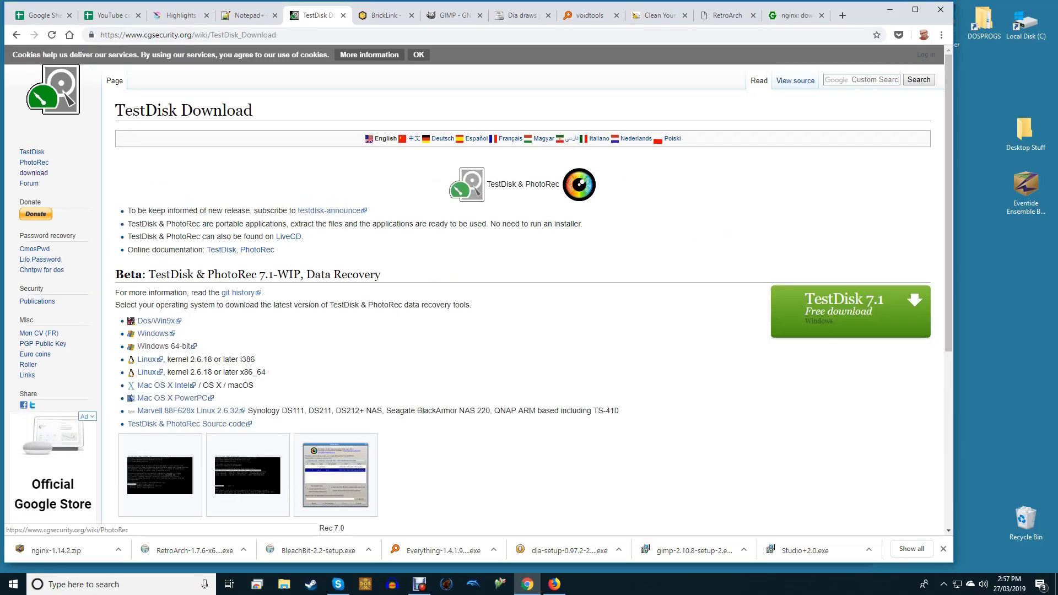
left_click(32, 152)
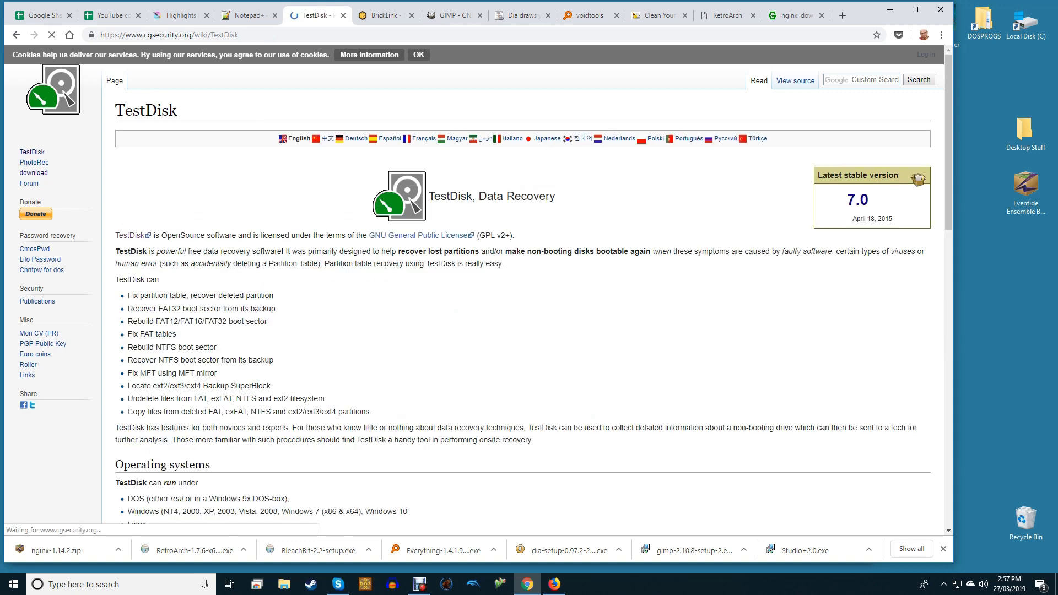
scroll(479, 292, "down", 9)
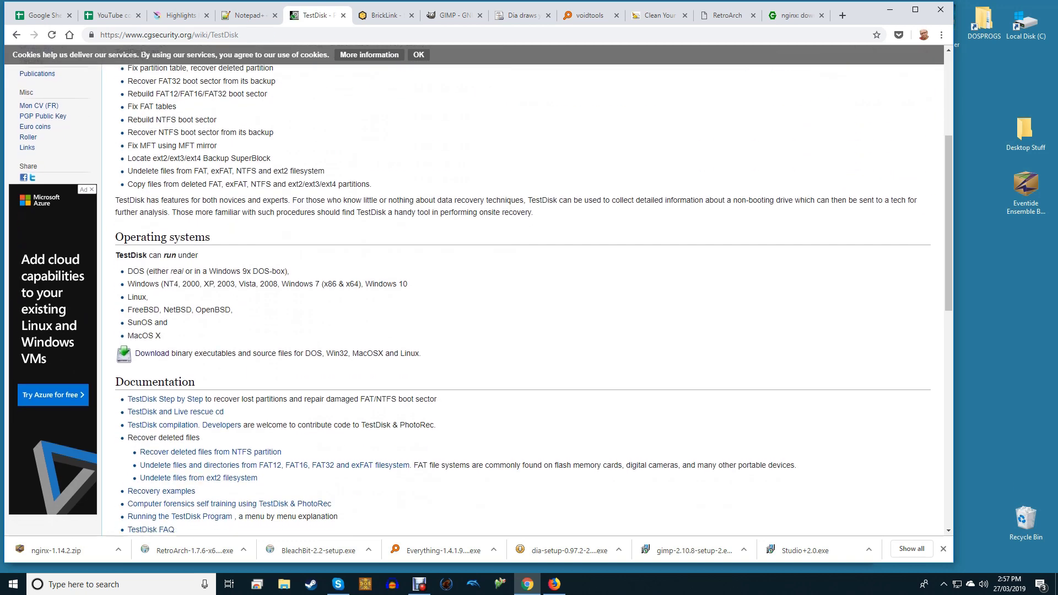
scroll(480, 292, "up", 10)
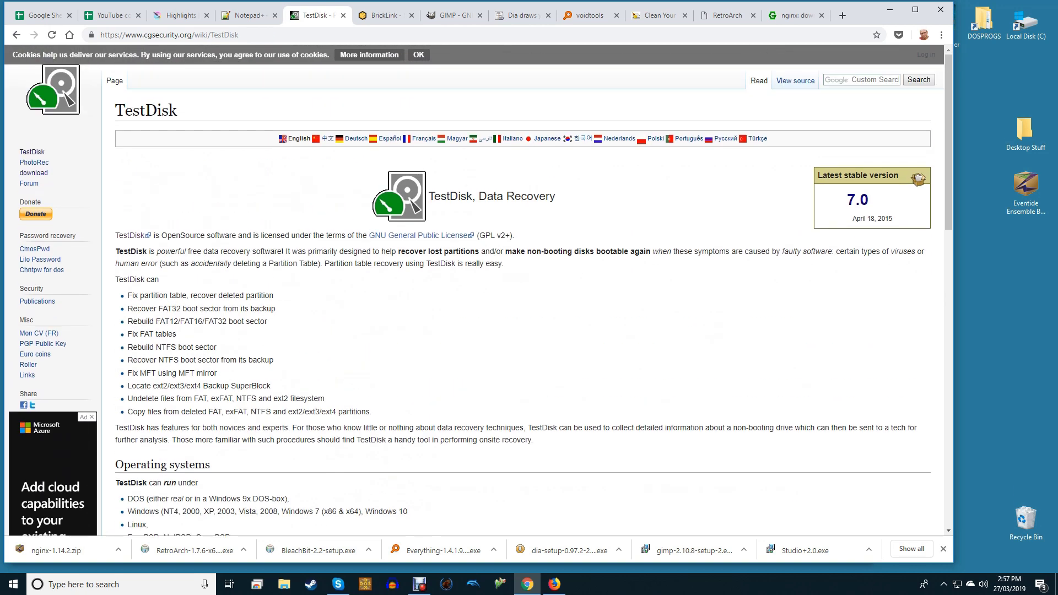
Open the PhotoRec page and read through its description.
left_click(33, 162)
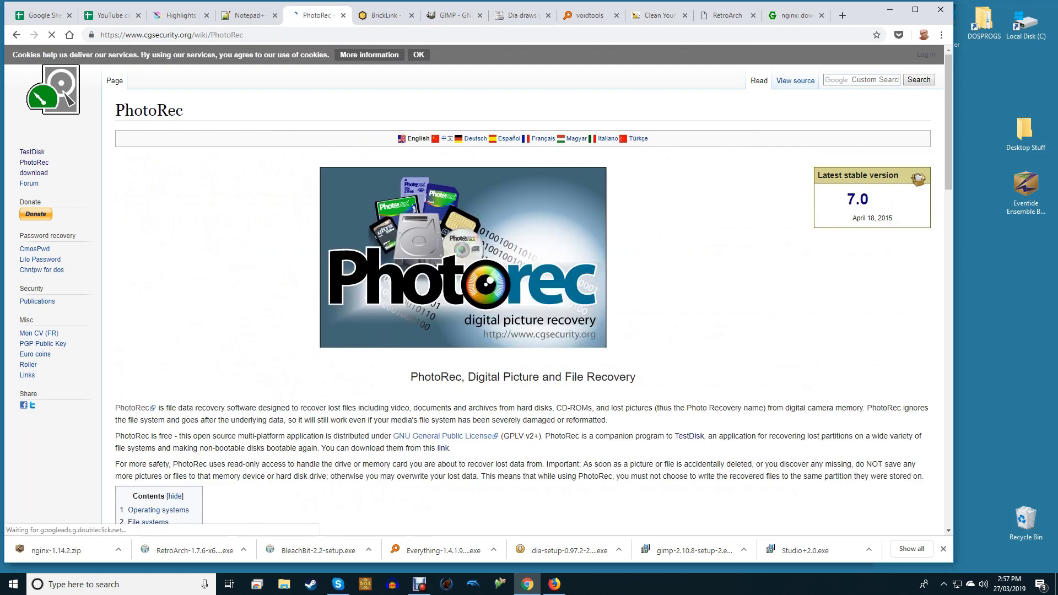
scroll(480, 292, "down", 5)
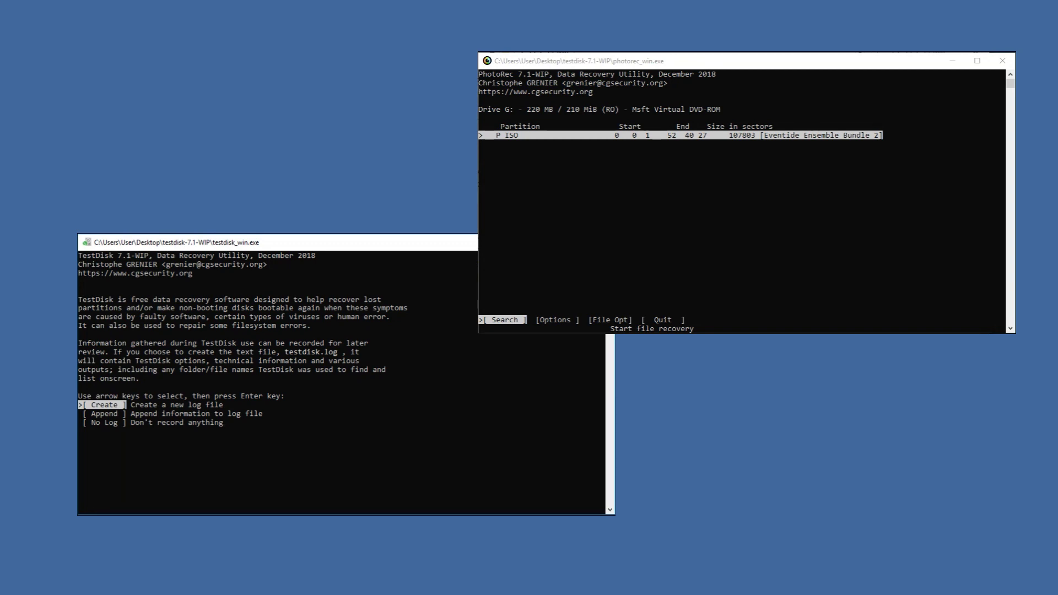
Switch to the TestDisk console and look through the log file options from Create to No Log and back.
key("Down")
key("Down")
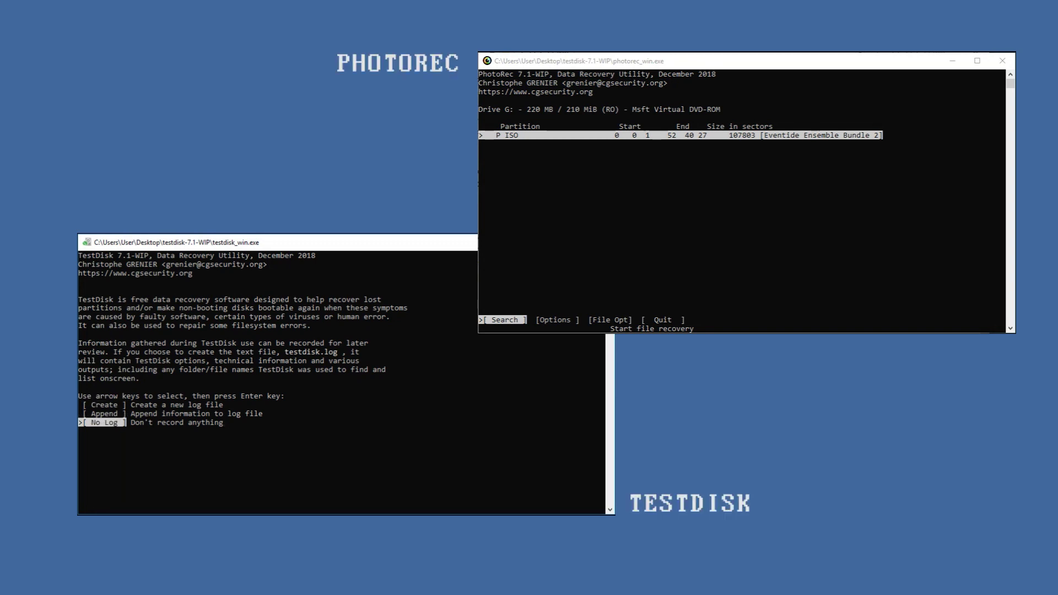
key("Up")
key("Up")
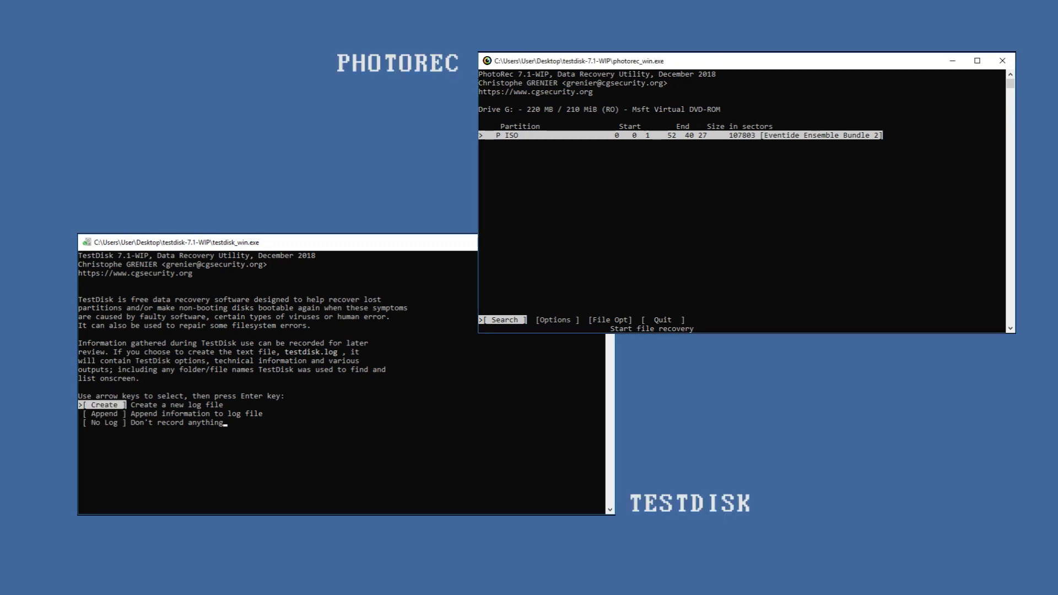
Look through the PhotoRec actions from Search to Quit and the TestDisk log choices down to No Log.
key("Right")
key("Right")
key("Right")
key("Down")
key("Down")
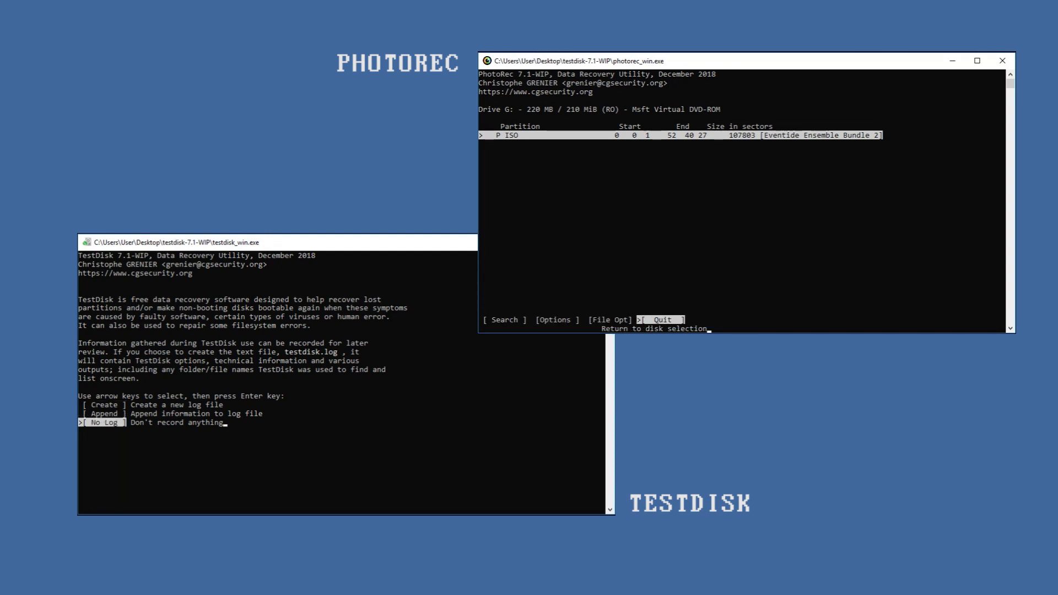
Open the PhotoRec recovery options and look through the entries from Quit up to Paranoid.
key("Left")
key("Left")
key("Return")
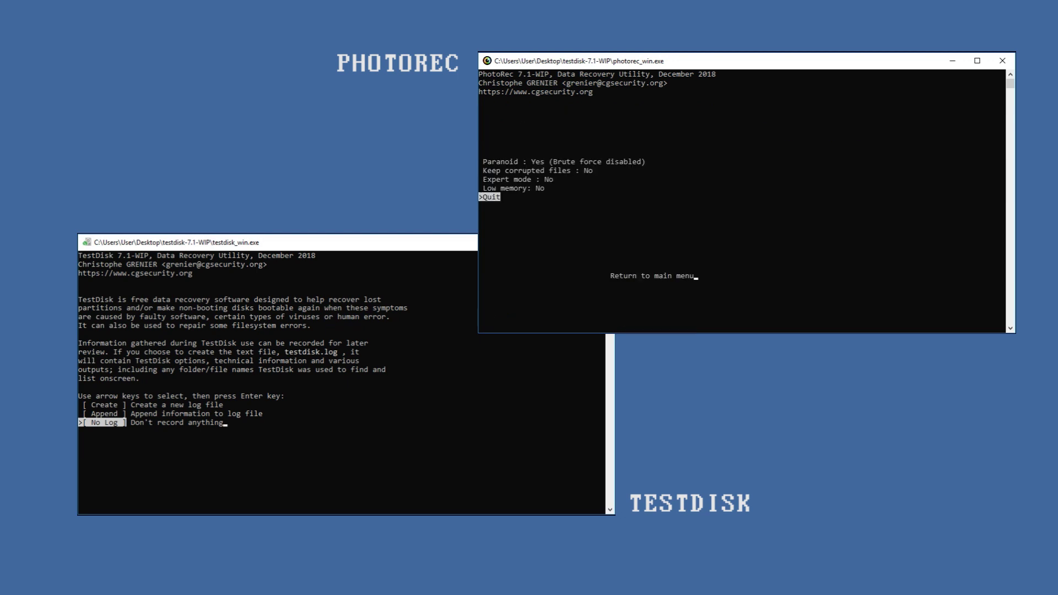
key("Up")
key("Up")
key("Up")
key("Up")
key("Up")
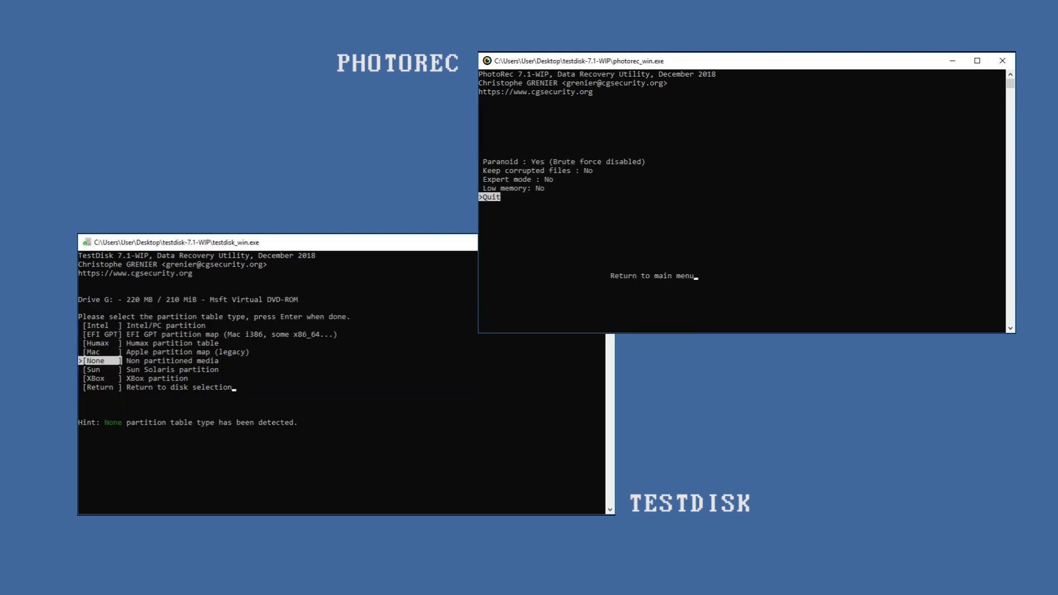
Look through the TestDisk partition table types from None up to Intel and down to Return, along with the PhotoRec options.
key("Up")
key("Up")
key("Up")
key("Up")
key("Up")
key("Up")
key("Up")
key("Up")
key("Down")
key("Down")
key("Down")
key("Down")
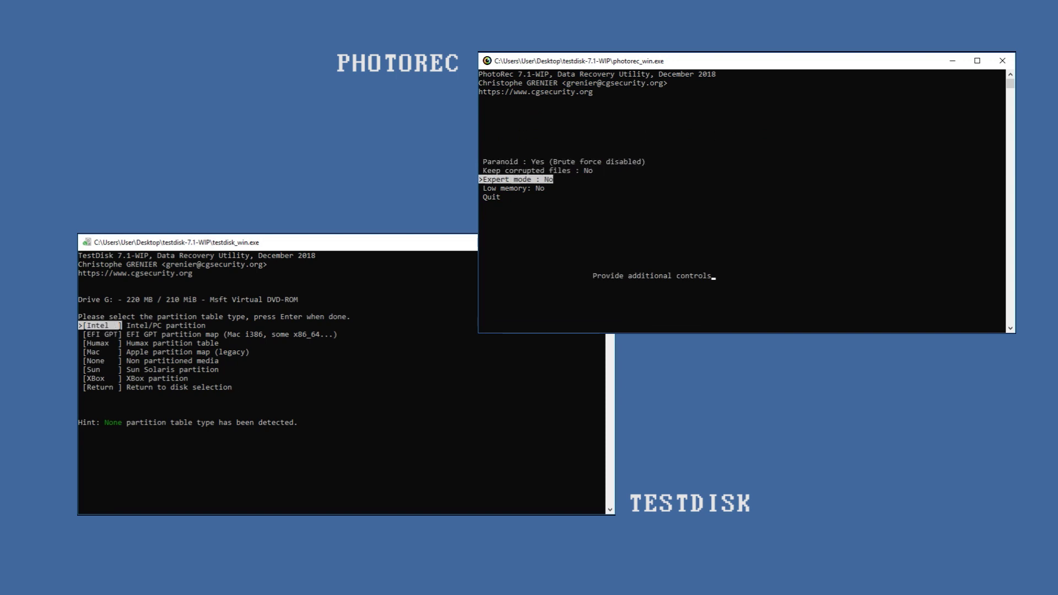
key("Down")
key("Down")
key("Down")
key("Down")
key("Down")
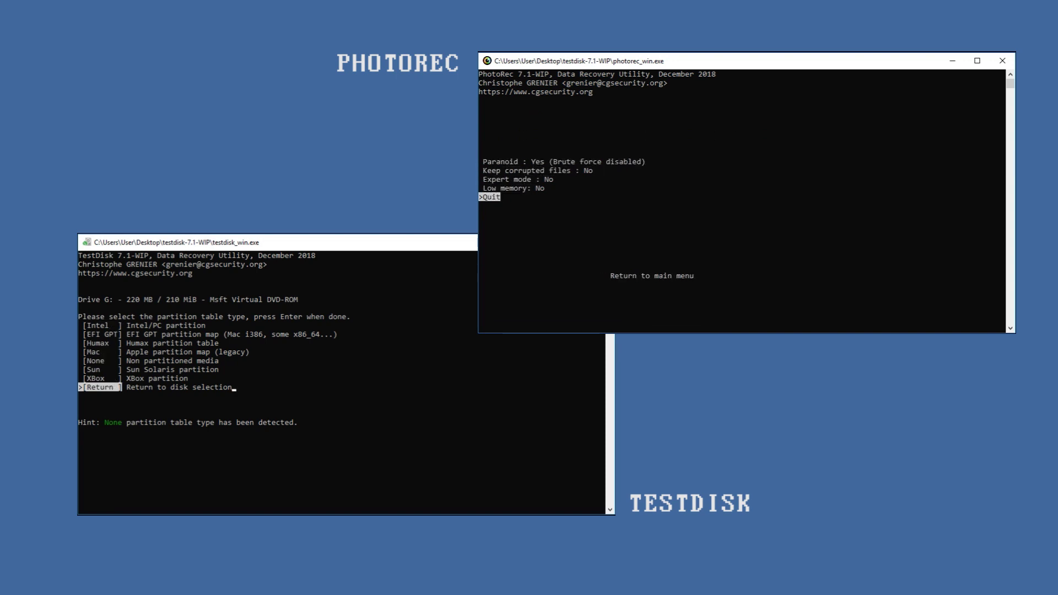
Return to PhotoRec's partition actions and open its file options while browsing TestDisk's partition types up to Humax.
key("Return")
key("Up")
key("Up")
key("Up")
key("Right")
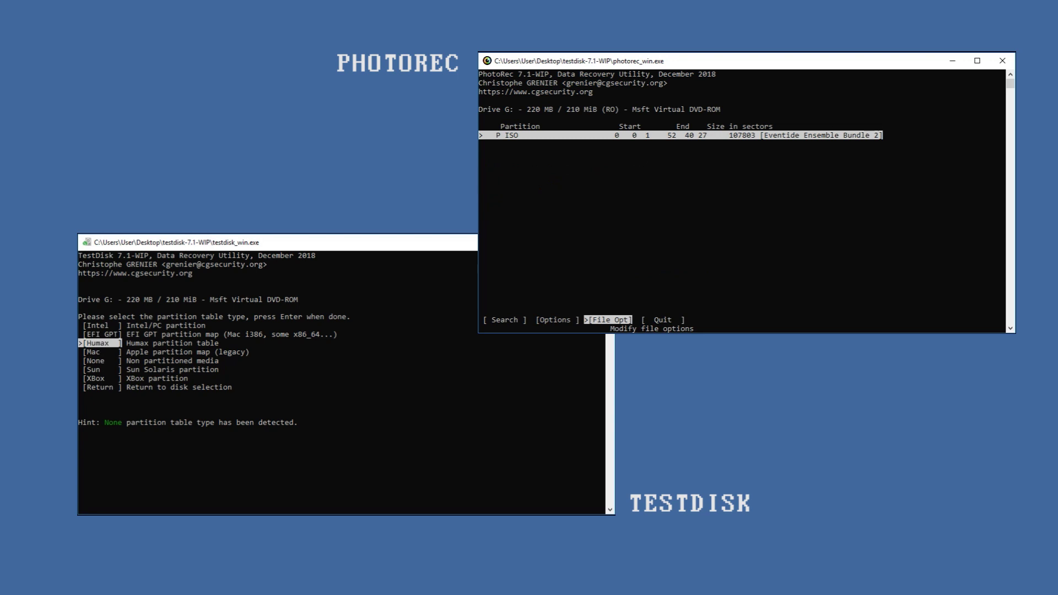
key("Return")
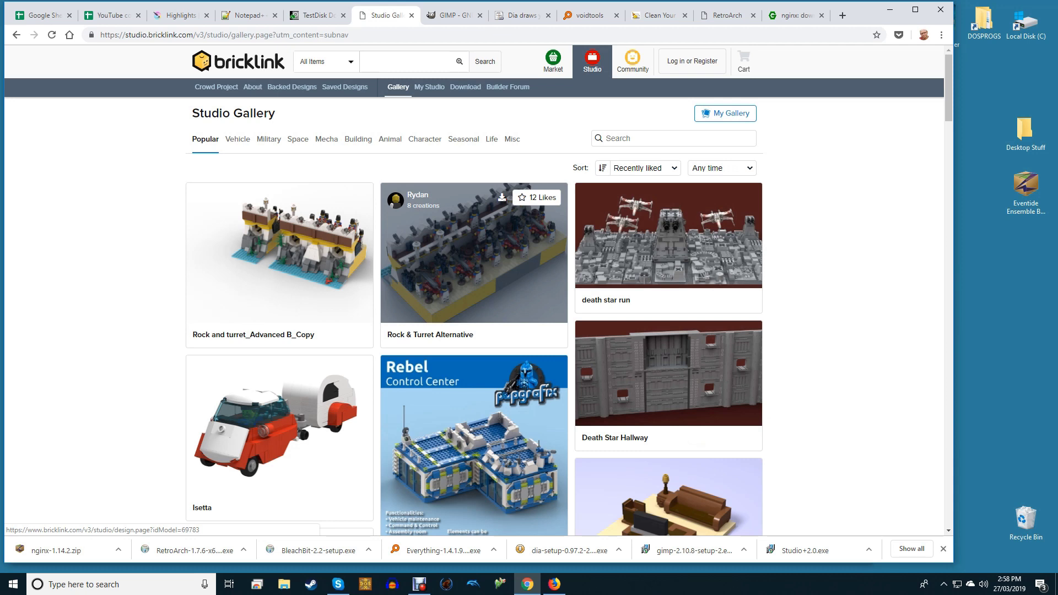
Switch to the BrickLink Studio Gallery in the browser, browse the popular models and open Iron Man Laboratory.
scroll(474, 292, "down", 8)
scroll(474, 331, "down", 2)
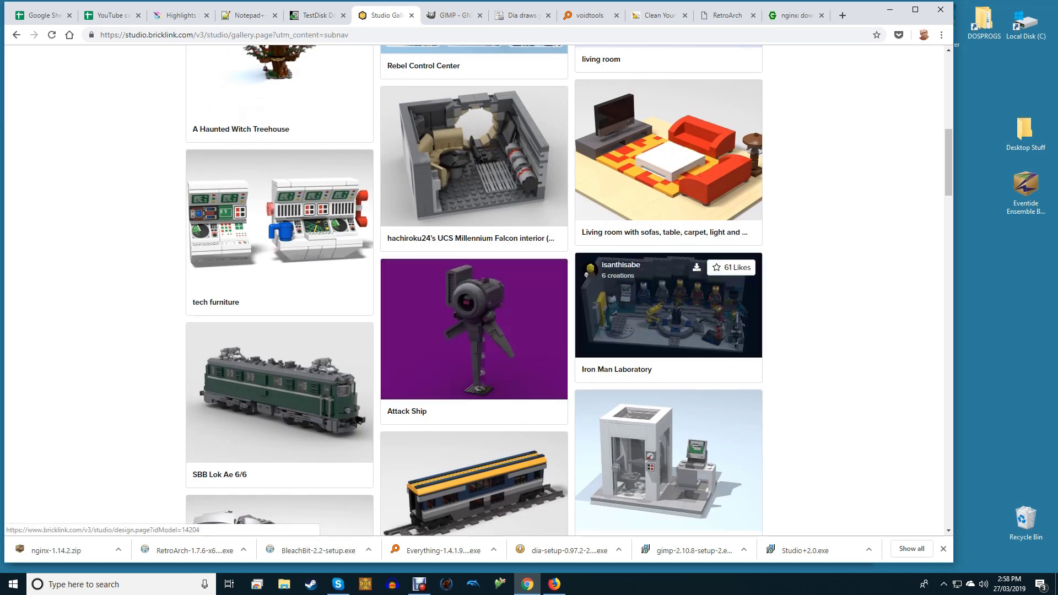
left_click(669, 309)
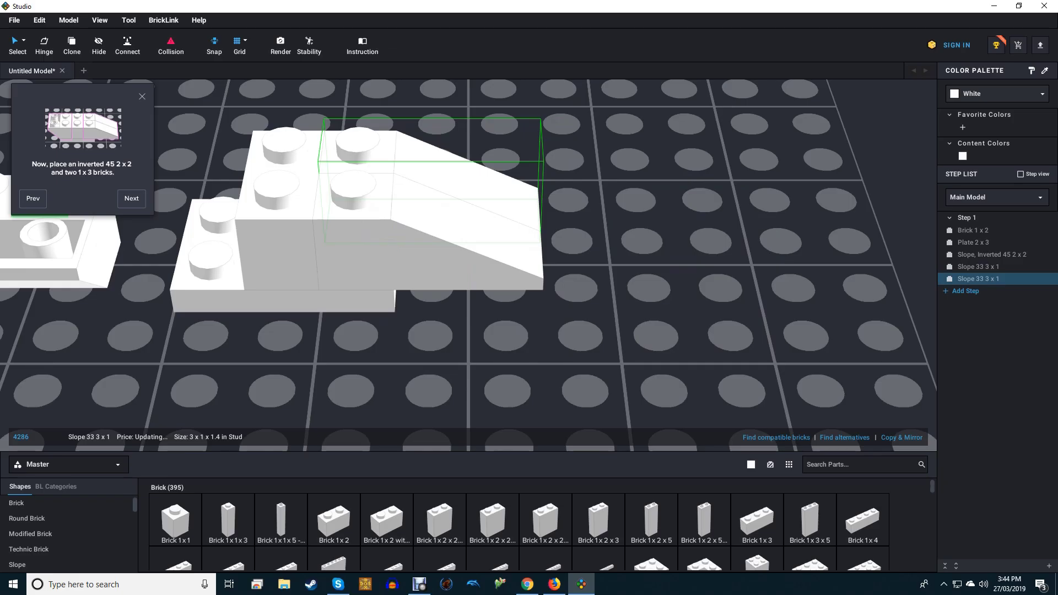
In Studio, rotate the inverted 45 2 x 2 slope and attach it to the model's open end.
left_click_drag(430, 182, 681, 203)
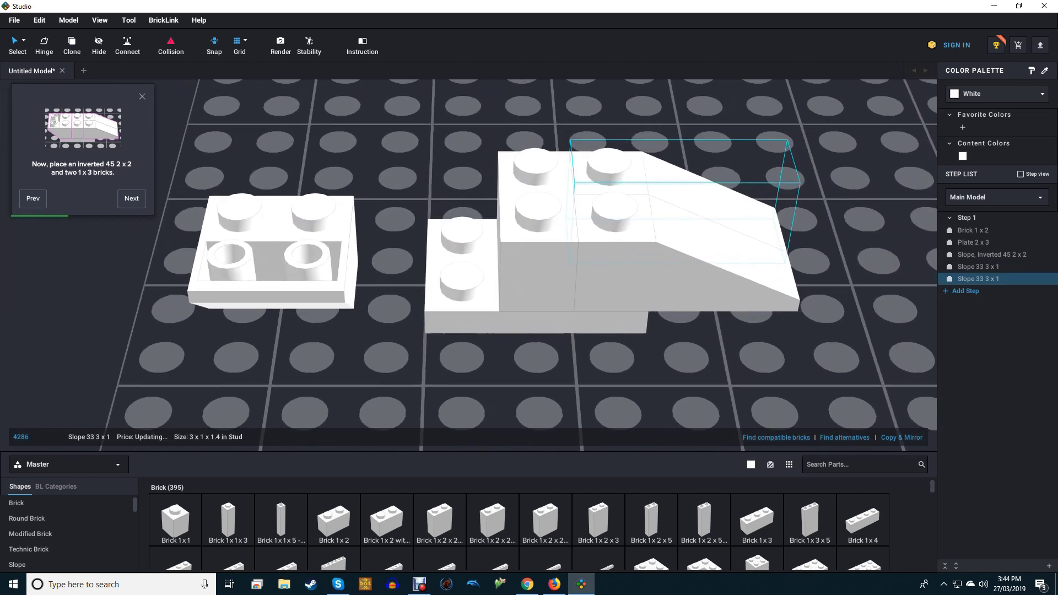
left_click(329, 227)
key("Left")
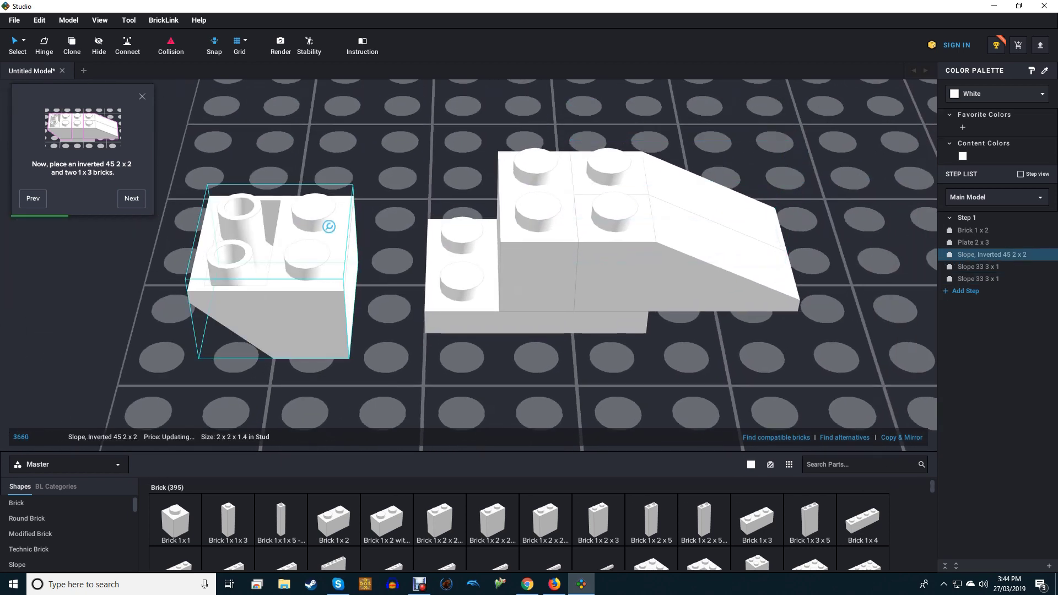
left_click_drag(329, 226, 479, 180)
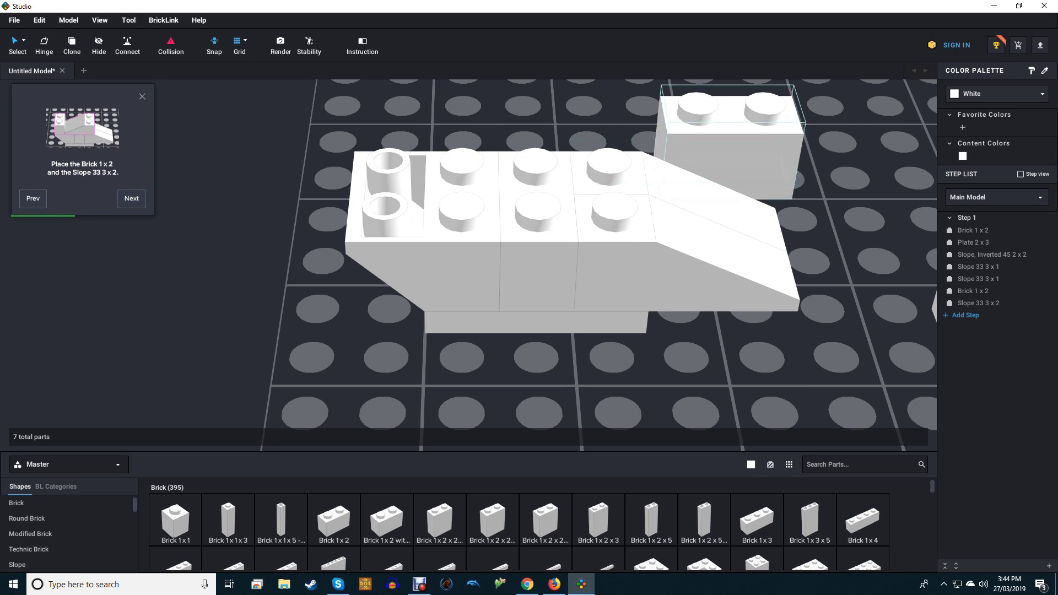
Move the loose Brick 1 x 2 onto the model's studs and rotate it.
left_click(783, 100)
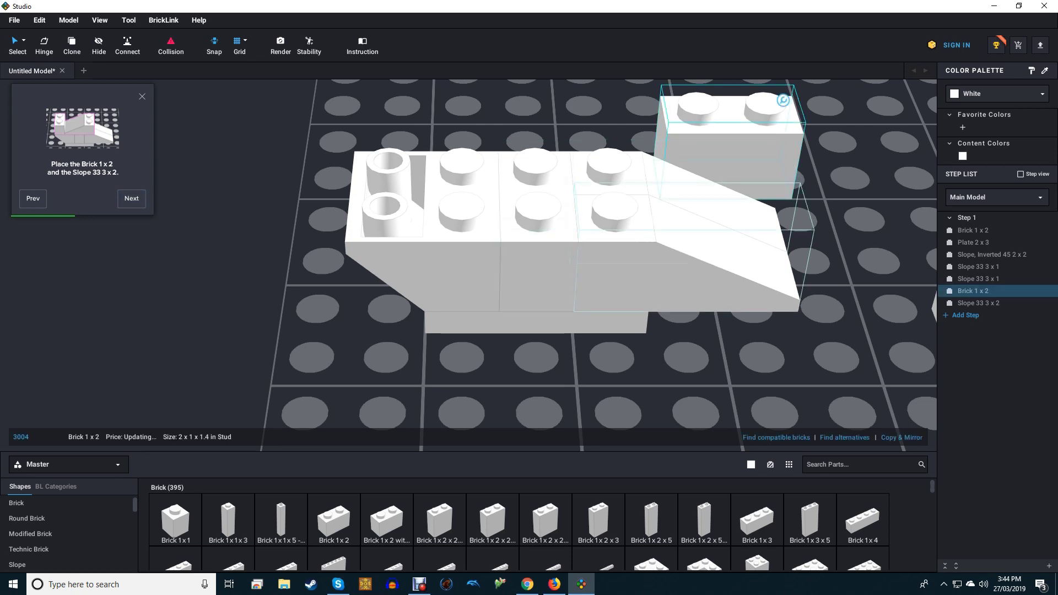
left_click_drag(689, 243, 447, 322)
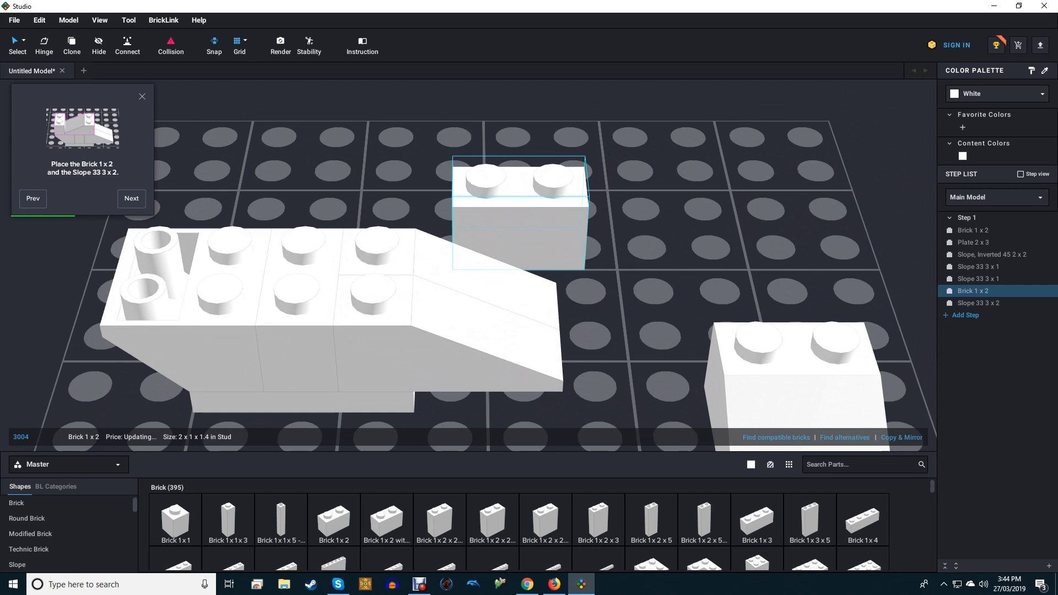
left_click_drag(520, 226, 335, 236)
key("Right")
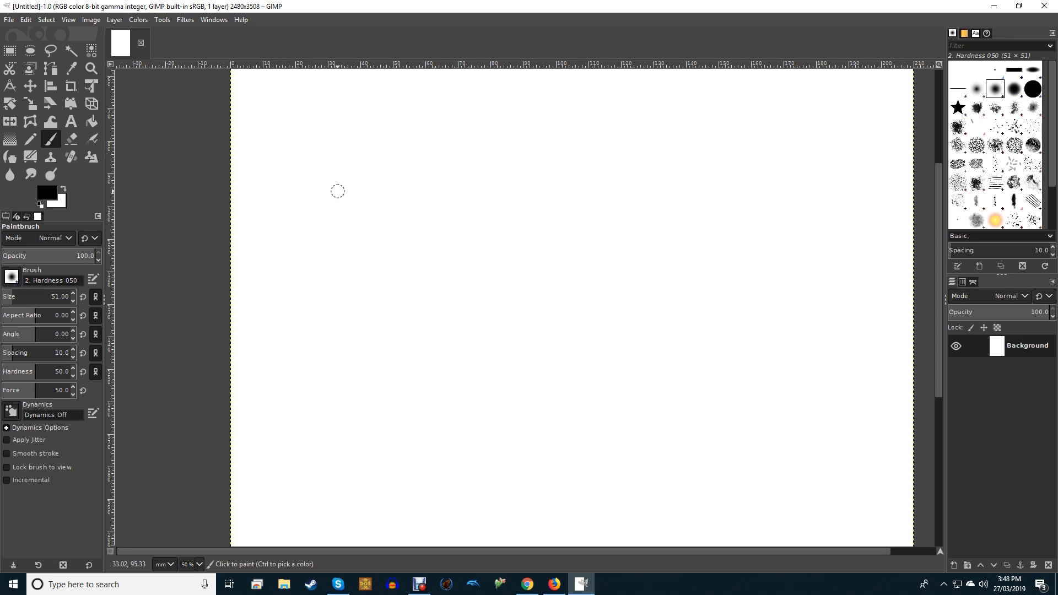
In GIMP, paint a face's jagged eyebrows, eyes, nose, mouth and cheek lines in black with the Hardness 050 brush.
mouse_move(324, 195)
left_mouse_down()
mouse_move(462, 237)
mouse_move(677, 174)
left_mouse_up()
mouse_move(437, 259)
left_mouse_down()
mouse_move(397, 274)
mouse_move(437, 259)
left_mouse_up()
mouse_move(502, 258)
left_mouse_down()
mouse_move(535, 261)
mouse_move(502, 258)
left_mouse_up()
left_click_drag(403, 260, 411, 266)
left_click_drag(524, 256, 532, 255)
left_click_drag(450, 342, 499, 338)
left_click_drag(408, 427, 544, 435)
left_click_drag(444, 338, 413, 407)
left_click_drag(499, 339, 540, 392)
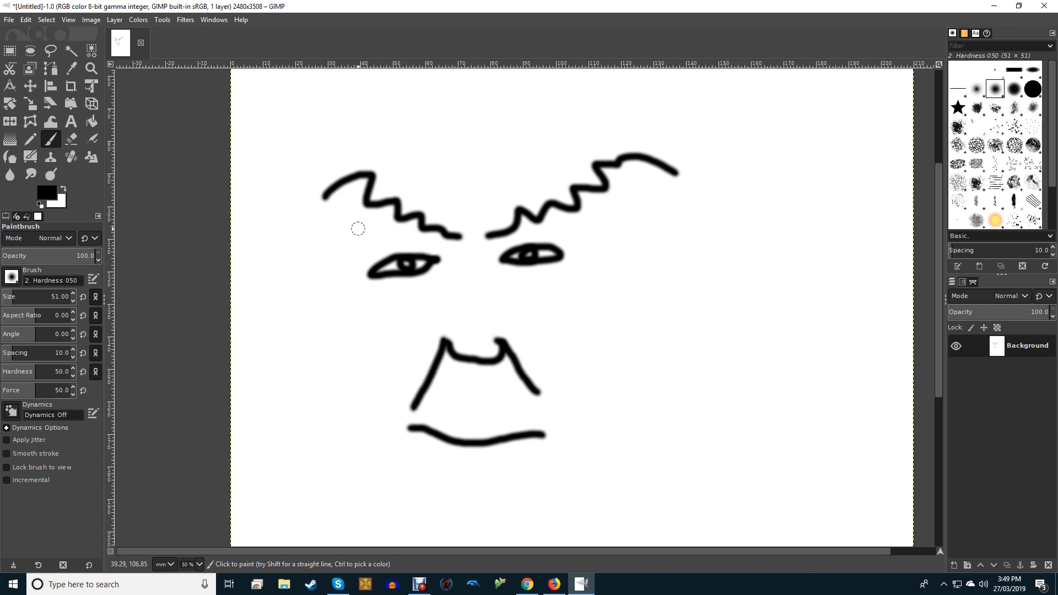
Paint the face outline, spiky hair and both ears, plus a crease between the eyebrows and a chin mark.
mouse_move(358, 228)
left_mouse_down()
mouse_move(380, 427)
mouse_move(469, 516)
mouse_move(585, 218)
left_mouse_up()
mouse_move(370, 153)
left_mouse_down()
mouse_move(379, 88)
mouse_move(568, 98)
mouse_move(574, 168)
left_mouse_up()
left_click_drag(355, 242, 364, 334)
left_click_drag(591, 233, 587, 338)
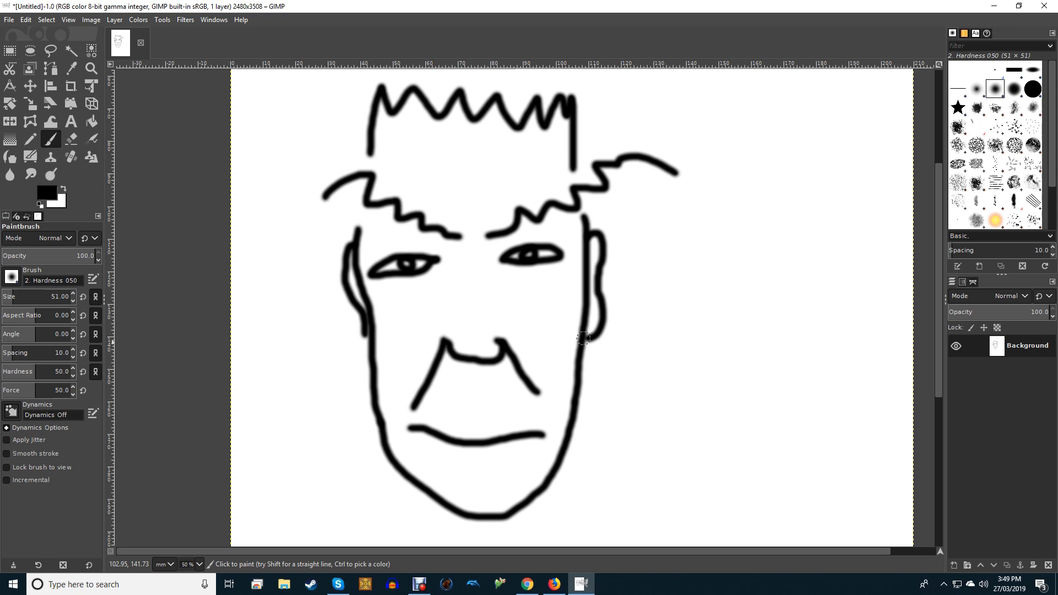
left_click_drag(466, 240, 469, 310)
left_click_drag(460, 458, 470, 458)
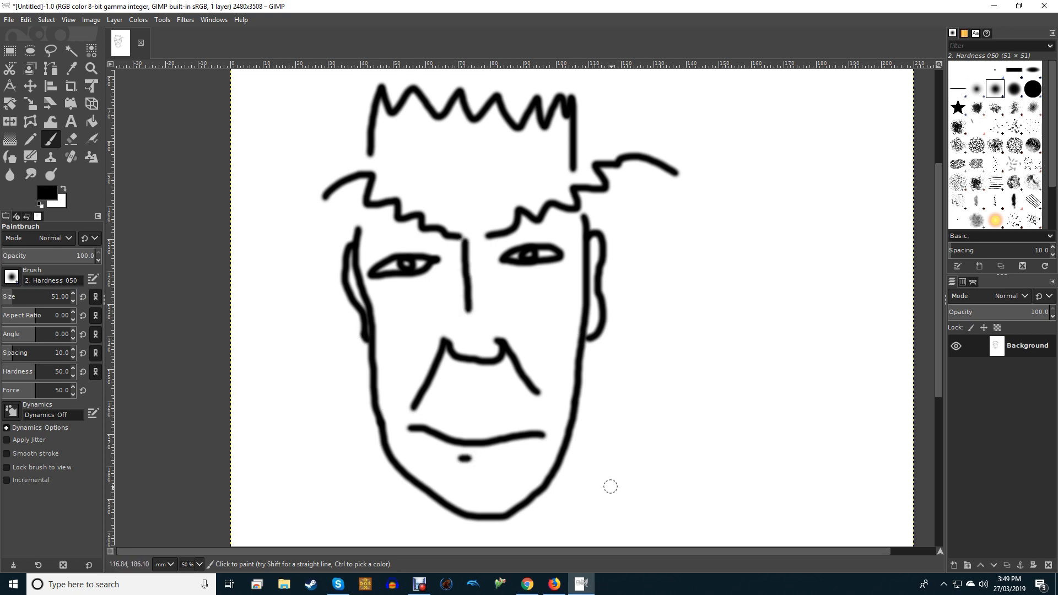
Paint texture samples beside the face with a cell-pattern brush, the Chalk 01 brush and hatching brushes including Pencil Scratch.
left_click(976, 145)
mouse_move(668, 252)
left_mouse_down()
mouse_move(697, 248)
mouse_move(694, 279)
mouse_move(771, 339)
left_mouse_up()
left_click(995, 144)
left_click_drag(733, 223, 802, 311)
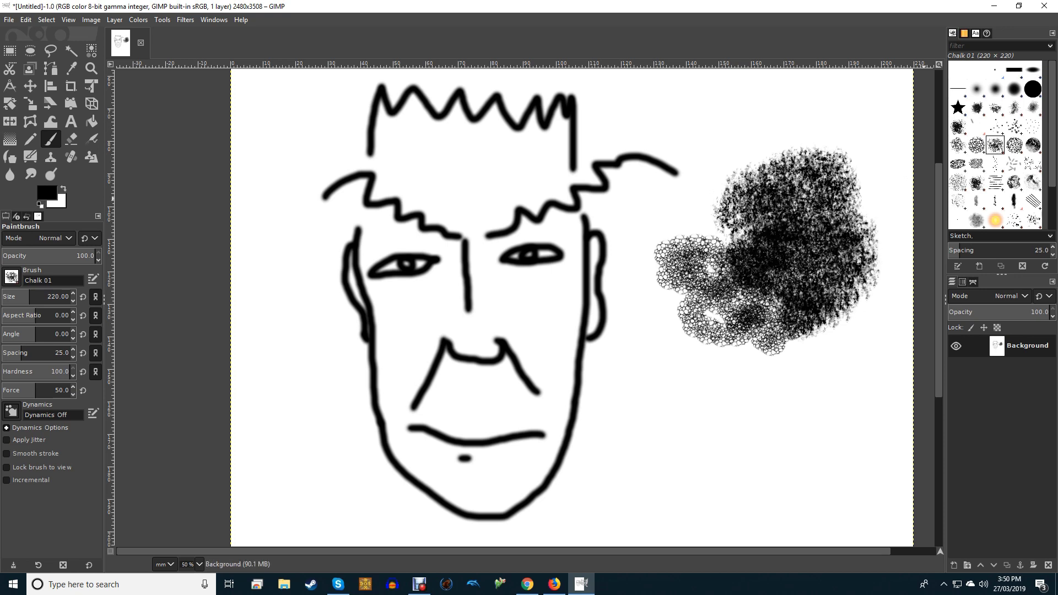
left_click(958, 201)
mouse_move(678, 374)
left_mouse_down()
mouse_move(773, 395)
mouse_move(637, 355)
mouse_move(757, 438)
left_mouse_up()
left_click(1033, 200)
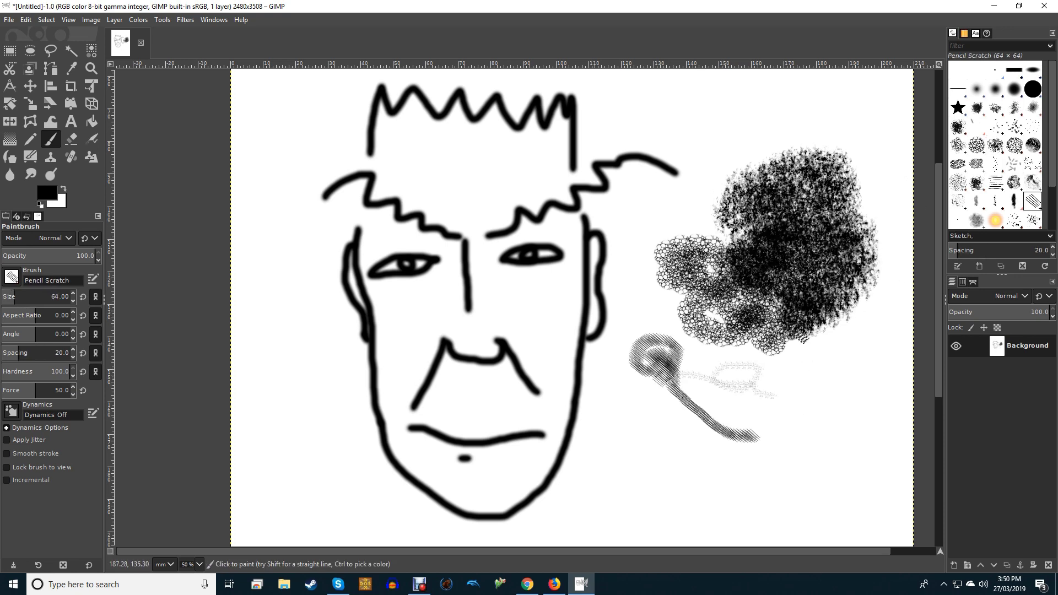
Paint glowing sparks, a smoky smudge and Splats 01 splatters over the texture samples.
left_click(995, 219)
mouse_move(711, 358)
left_mouse_down()
mouse_move(738, 364)
mouse_move(843, 270)
mouse_move(749, 295)
left_mouse_up()
left_click(977, 219)
mouse_move(752, 140)
left_mouse_down()
mouse_move(818, 115)
mouse_move(734, 165)
mouse_move(683, 234)
mouse_move(792, 141)
mouse_move(821, 364)
left_mouse_up()
left_click(1014, 220)
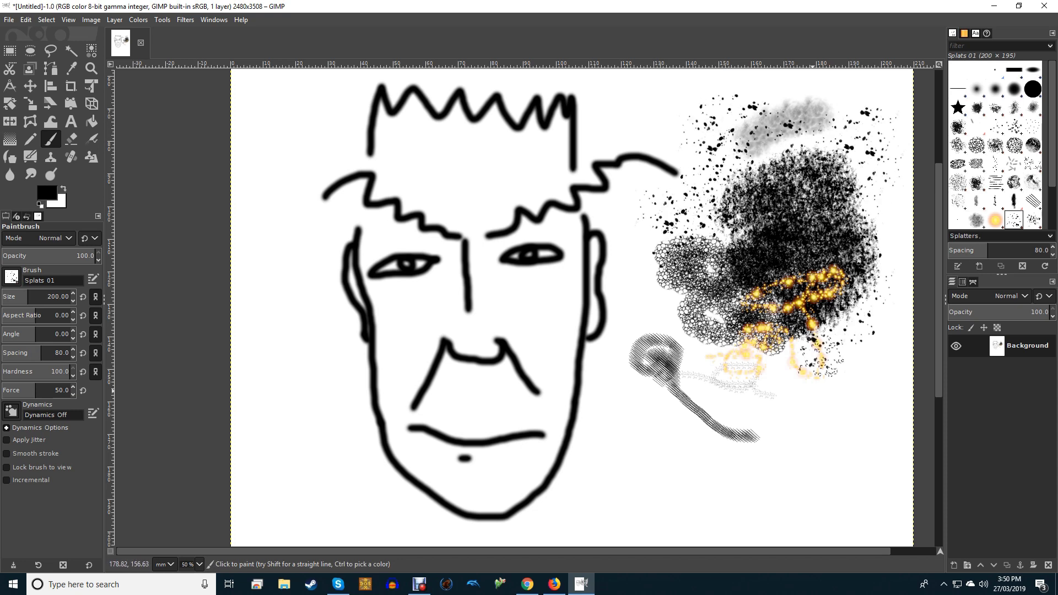
Paint strokes and single dabs below the texture samples with the Acrylic 01 brush.
left_click(976, 107)
mouse_move(780, 452)
left_mouse_down()
mouse_move(830, 468)
mouse_move(842, 436)
left_mouse_up()
left_click_drag(789, 392, 846, 463)
left_click(741, 477)
left_click(645, 496)
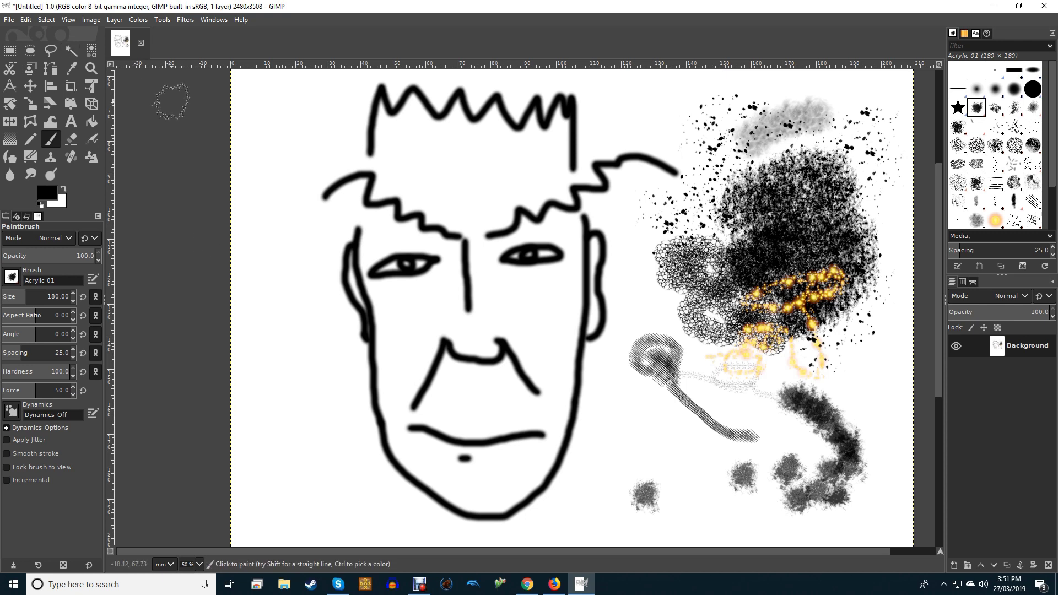
Change the foreground colour to the blue 5875c4.
left_click(47, 192)
left_click(77, 162)
left_click_drag(103, 236, 102, 178)
left_click_drag(54, 162, 58, 162)
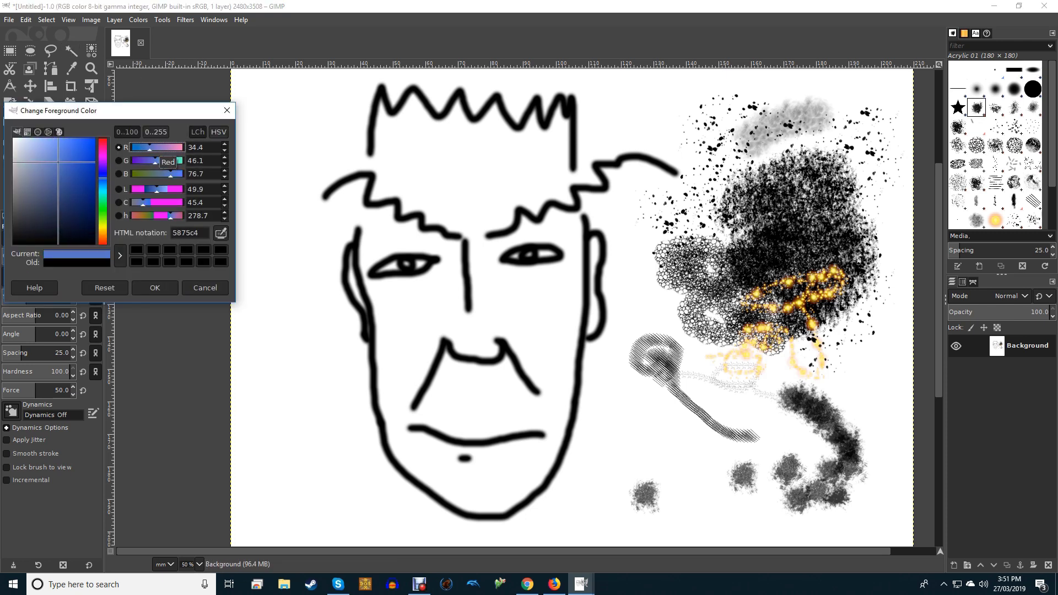
left_click(155, 288)
Paint blue over the chalk patch with Acrylic 01 and across the area below it with Acrylic 05.
left_click_drag(763, 239, 796, 197)
left_click(957, 126)
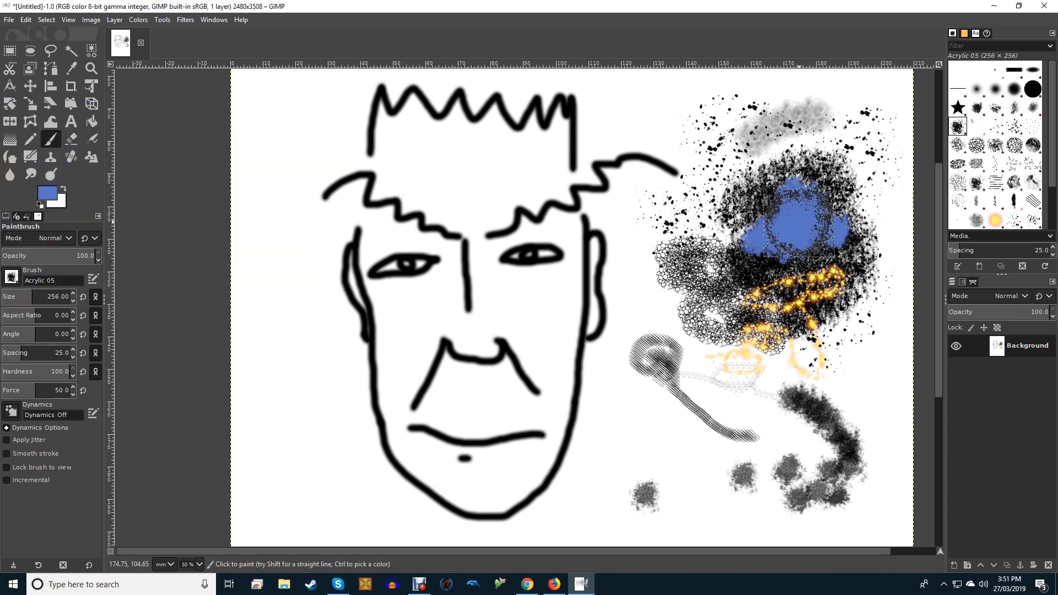
left_click_drag(665, 314, 818, 452)
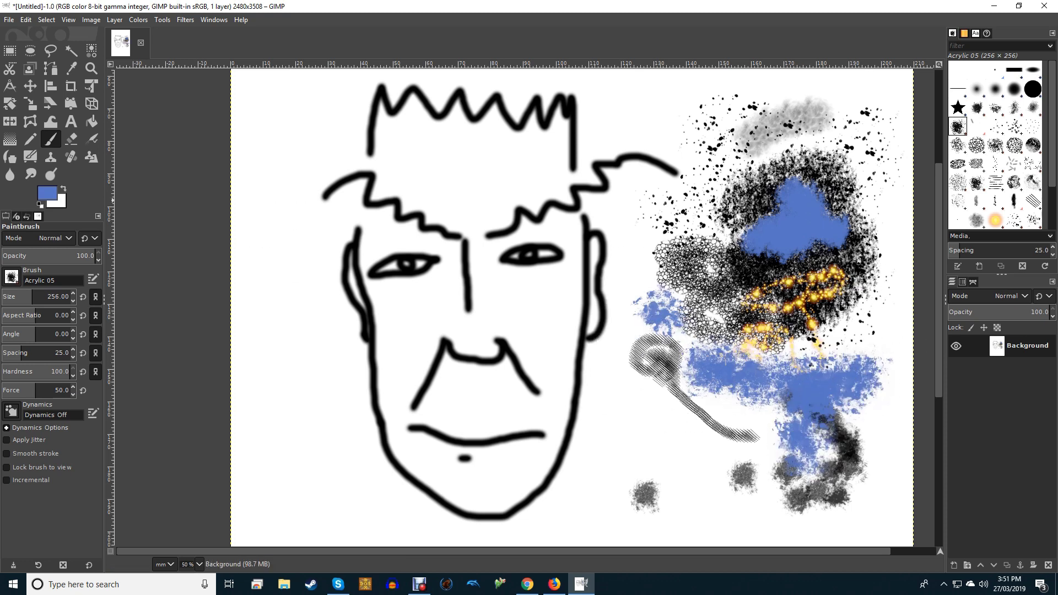
Choose a foreground colour again and paint a stroke beside the face's ear.
left_click(47, 192)
key("Return")
mouse_move(331, 319)
left_mouse_down()
mouse_move(307, 349)
mouse_move(342, 390)
left_mouse_up()
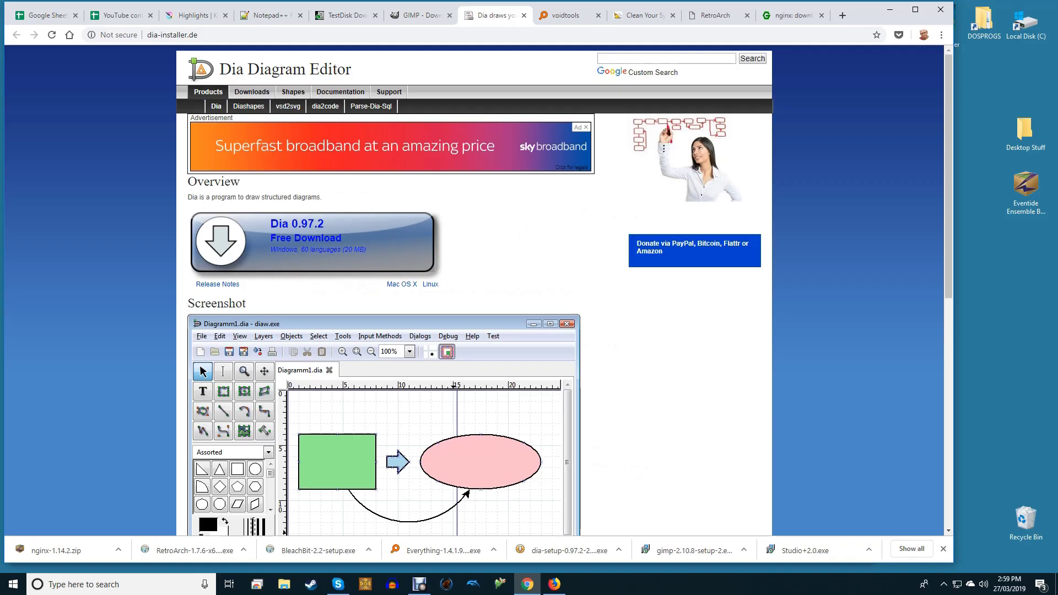
Switch to the Dia Diagram Editor website, read its overview and open the page with more screenshots.
scroll(214, 417, "down", 3)
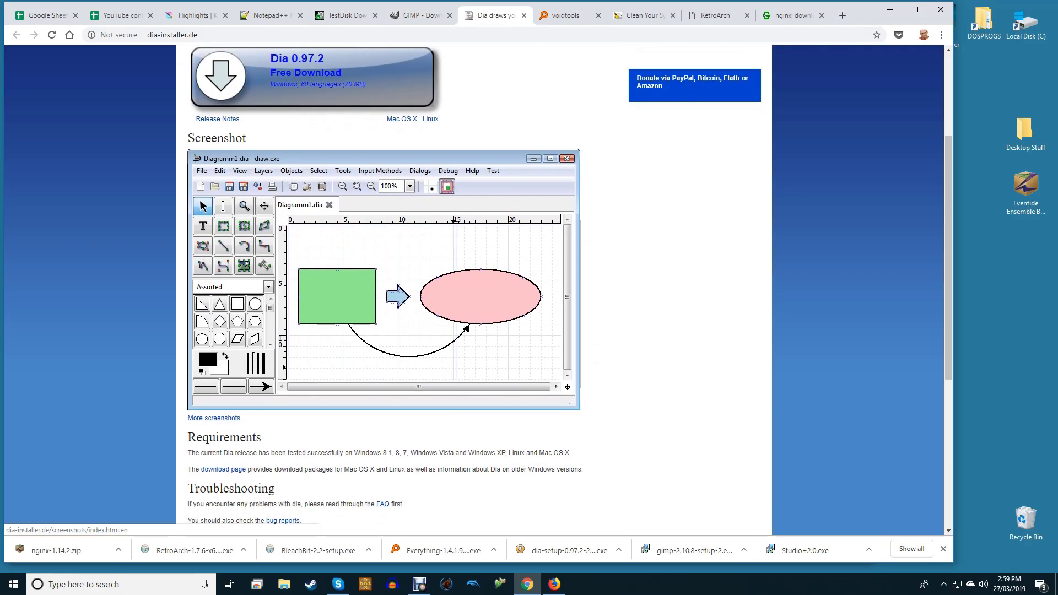
left_click(214, 417)
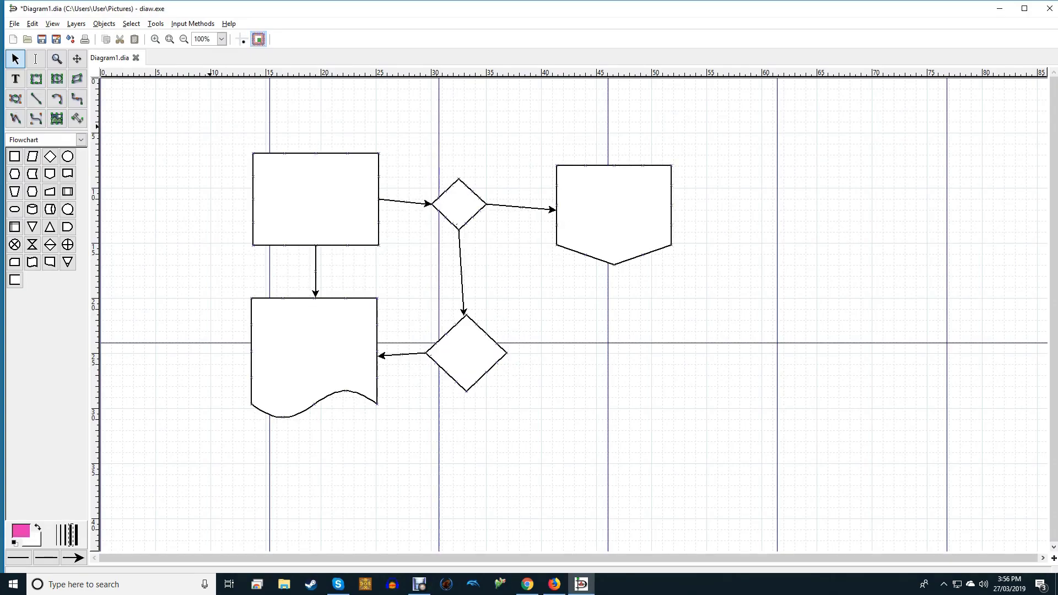
In Dia, select the whole flowchart, then add a horizontal drum shape about 13 units wide beside the lower diamond.
left_click_drag(220, 125, 732, 448)
left_click(51, 209)
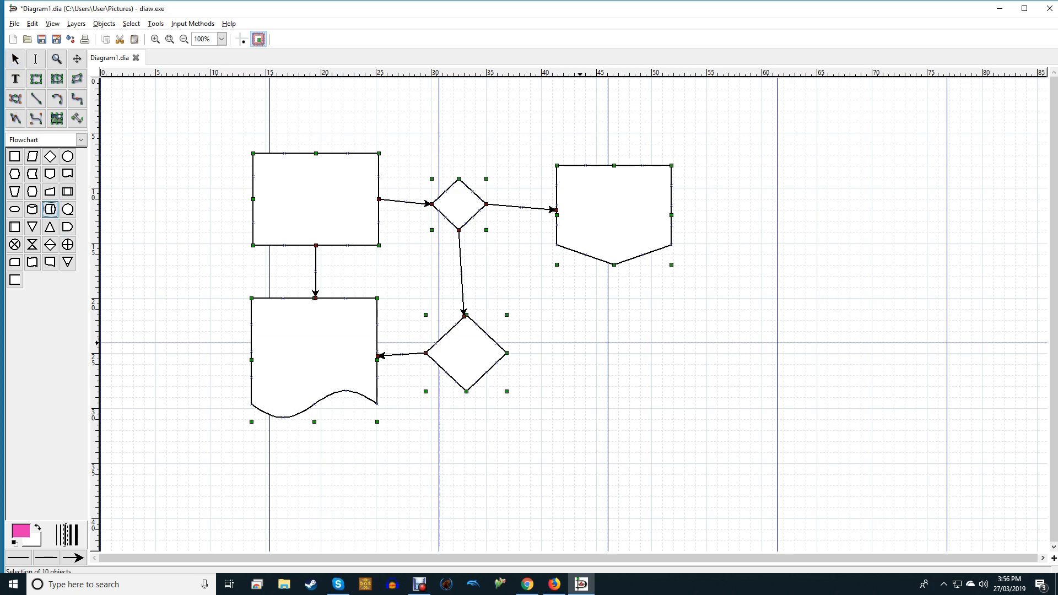
mouse_move(654, 316)
left_mouse_down()
mouse_move(693, 378)
mouse_move(803, 437)
mouse_move(826, 413)
mouse_move(797, 393)
left_mouse_up()
Add a Flowchart - Or circle about 7 units wide and place it above the drum shape.
left_click(67, 244)
left_click_drag(157, 194, 231, 266)
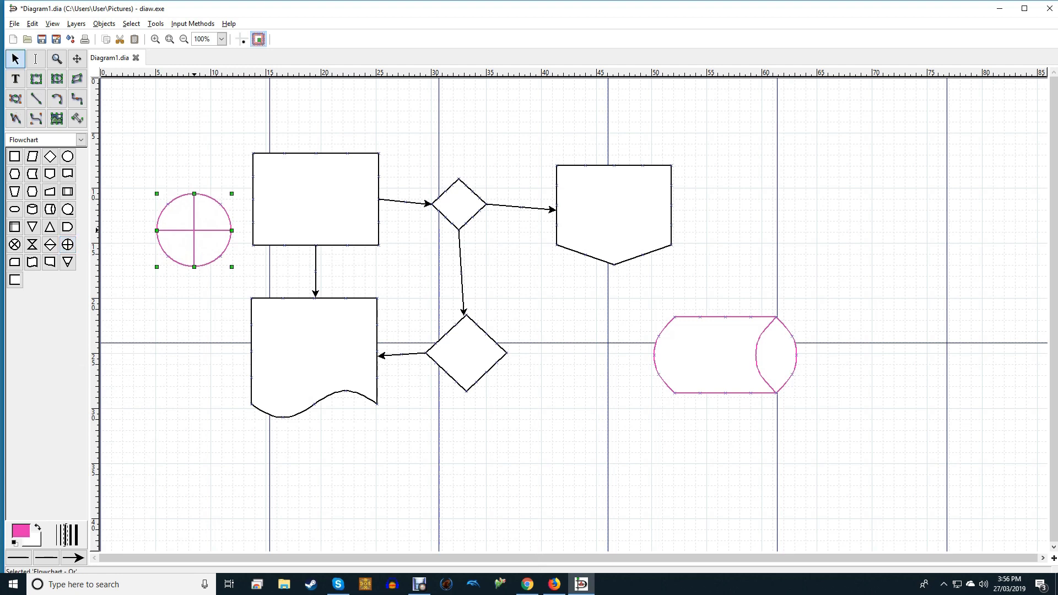
left_click_drag(194, 230, 776, 215)
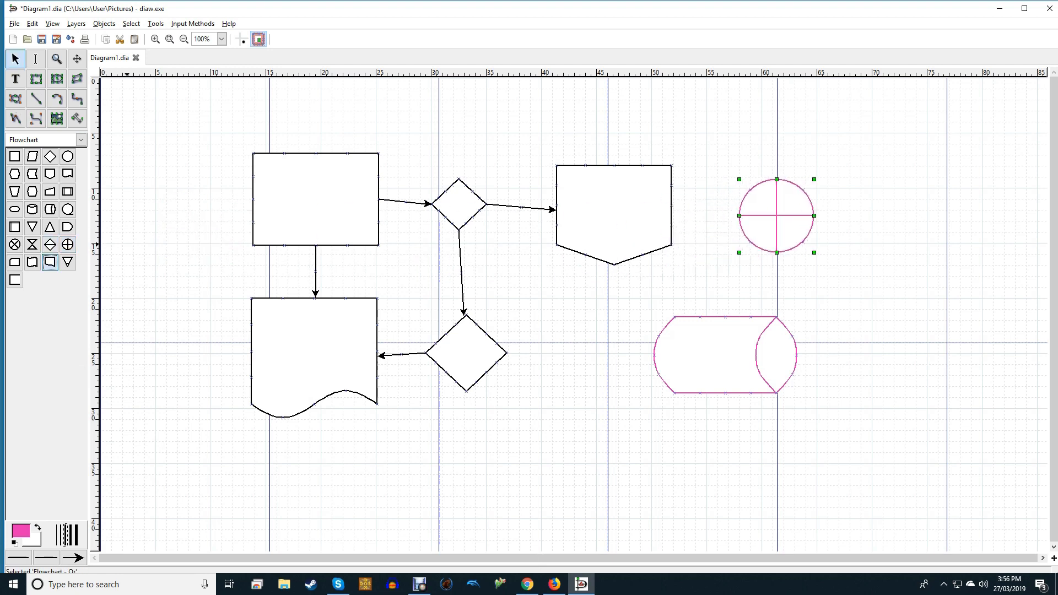
Add a wavy-edged tape shape from the Flowchart set beside the drum shape and deselect it.
left_click(50, 262)
left_click_drag(845, 289, 973, 410)
left_click(923, 259)
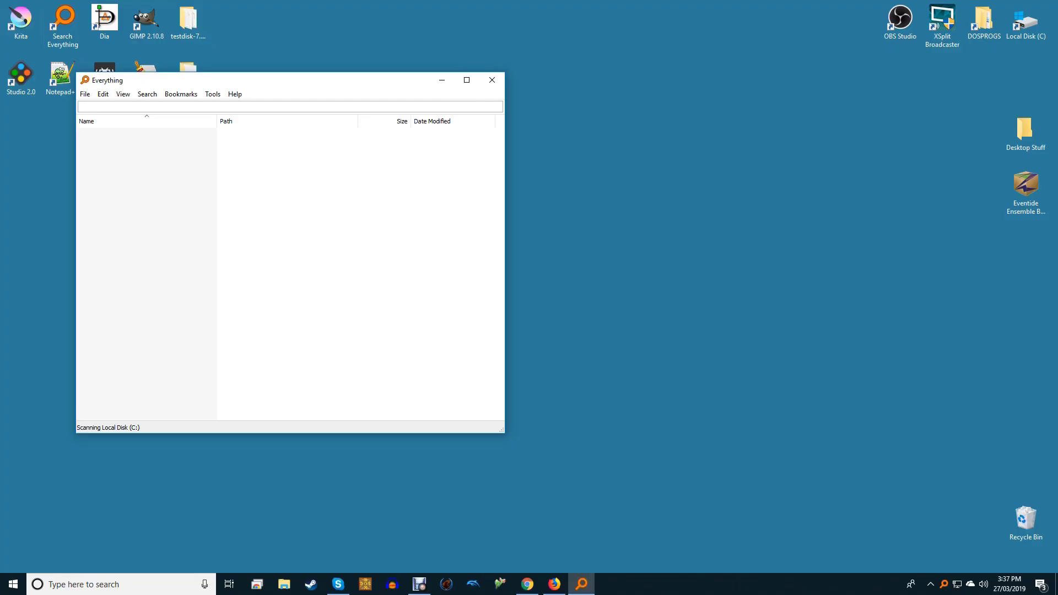
In Everything, search the computer for "html" and enlarge the window to show more results.
type("html")
left_click_drag(309, 80, 238, 10)
left_click_drag(434, 364, 689, 528)
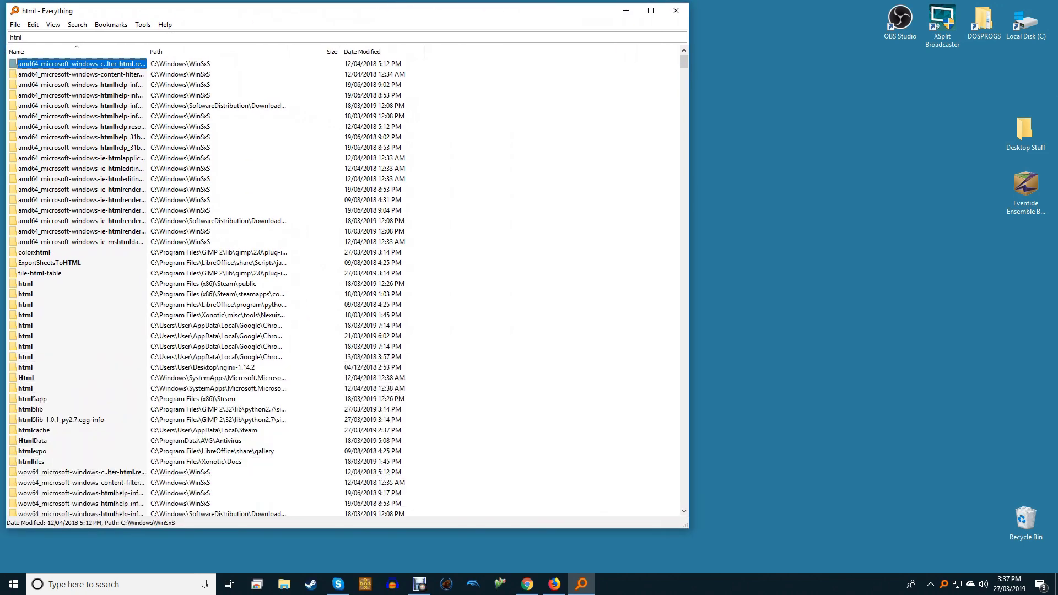
Reposition the results window and look through individual matches down to the html folder in Steam's public directory.
left_click_drag(215, 11, 317, 24)
left_click(185, 192)
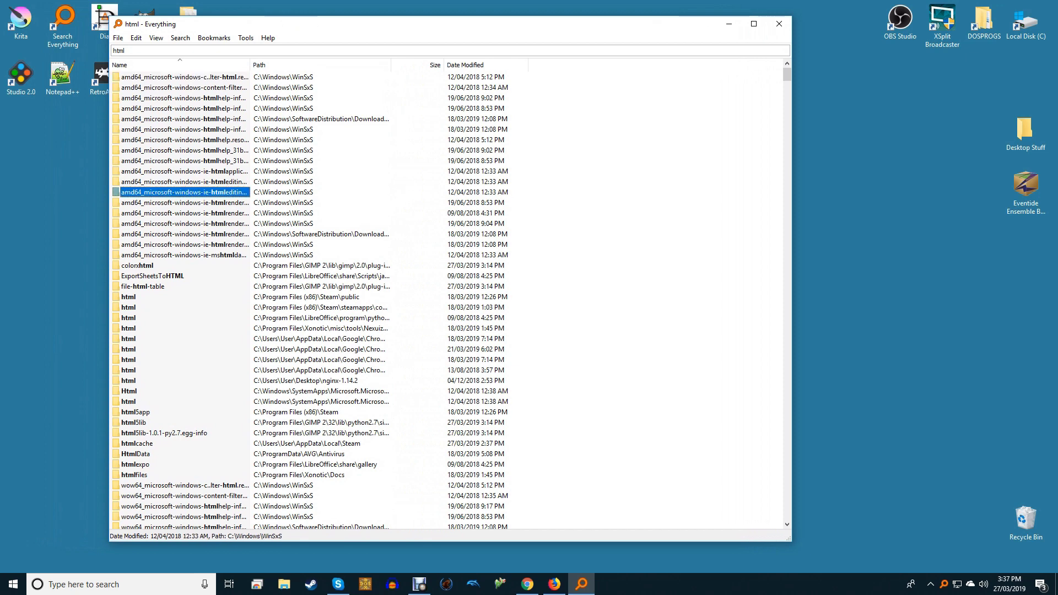
left_click(185, 234)
left_click(152, 275)
left_click(142, 286)
left_click(128, 296)
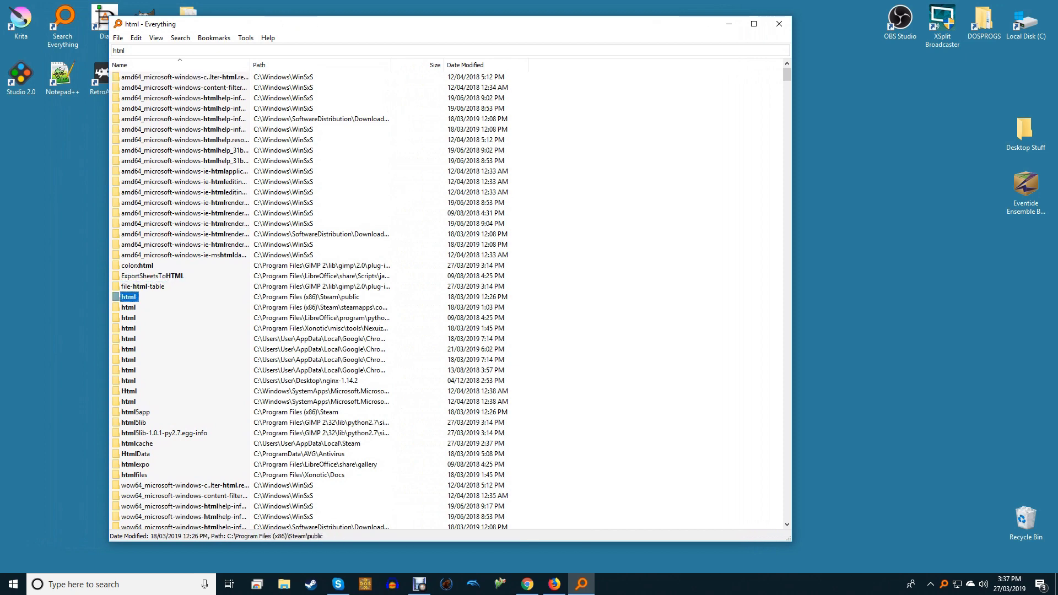
Look further down the html matches to the html folder in LibreOffice's python-core directory.
key("ctrl+space")
key("Down")
key("Down")
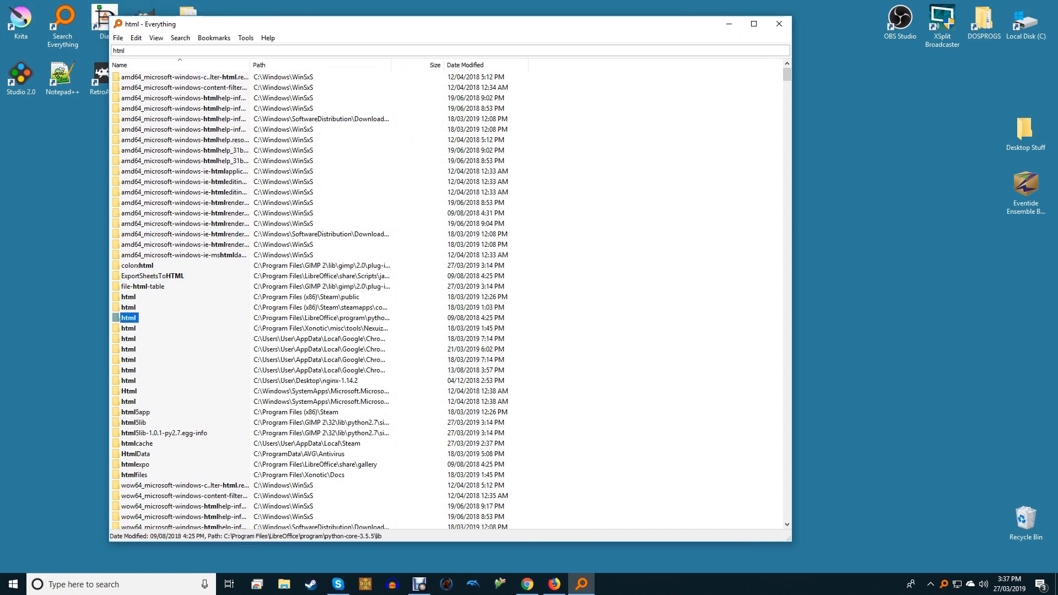
Search the computer for "jpg" and look through the matching image files, inspecting the first 150x150.scale-100.jpg entry.
key("Return")
left_click(507, 161)
type("jpg")
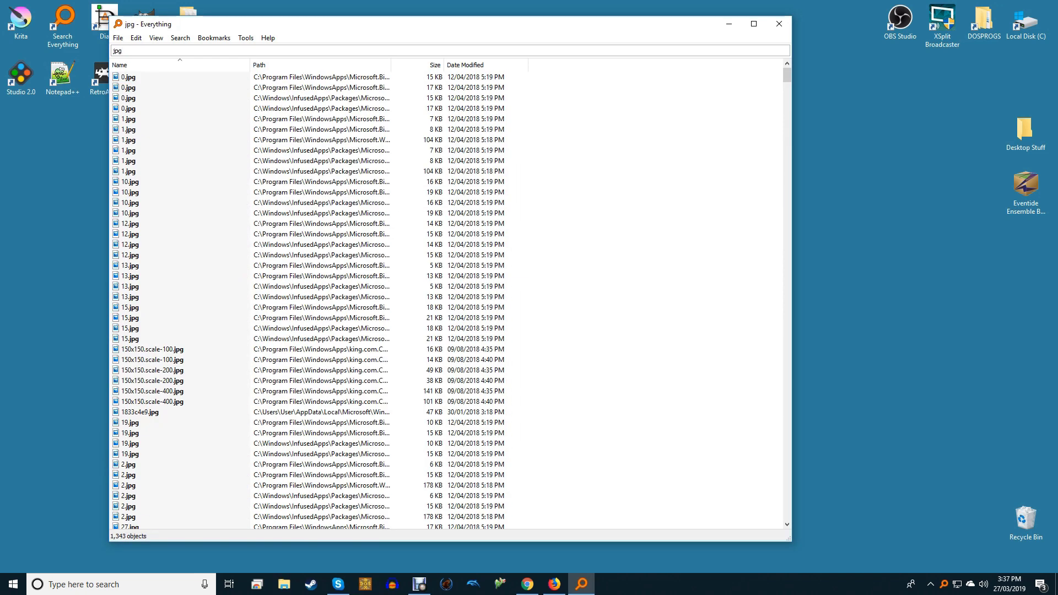
key("Down")
scroll(152, 255, "down", 3)
left_click(152, 255)
scroll(152, 255, "down", 20)
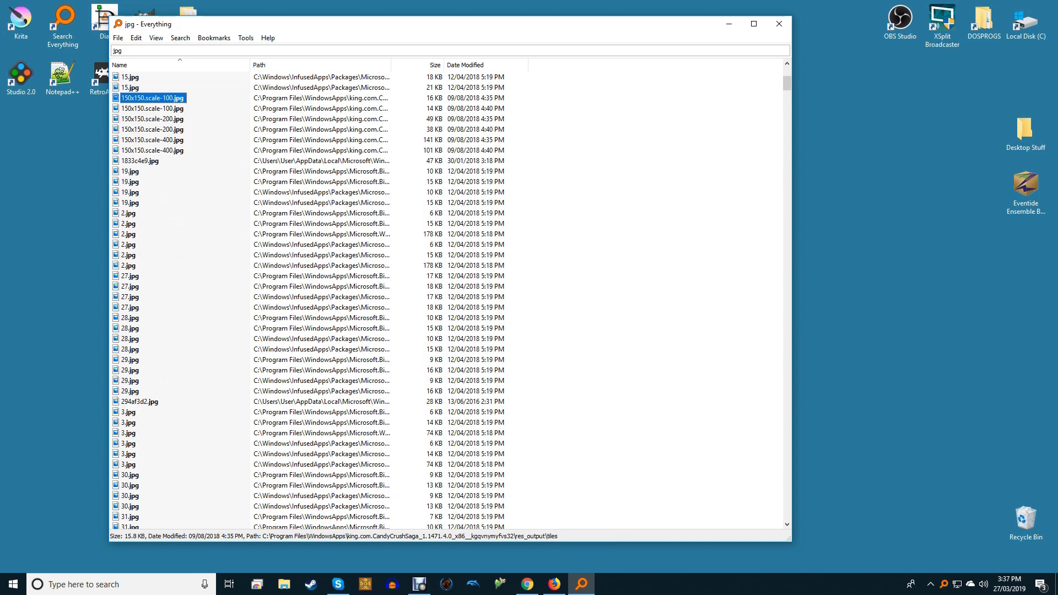
scroll(152, 255, "down", 20)
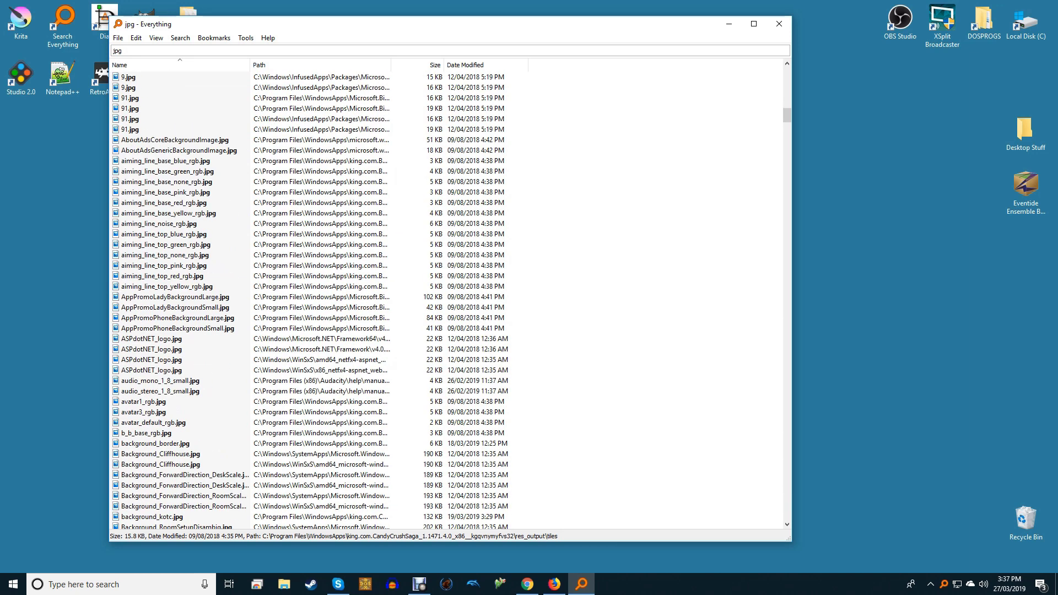
scroll(447, 300, "up", 8)
Search the computer for "js" in place of "jpg", and clear the search text.
key("ctrl+f")
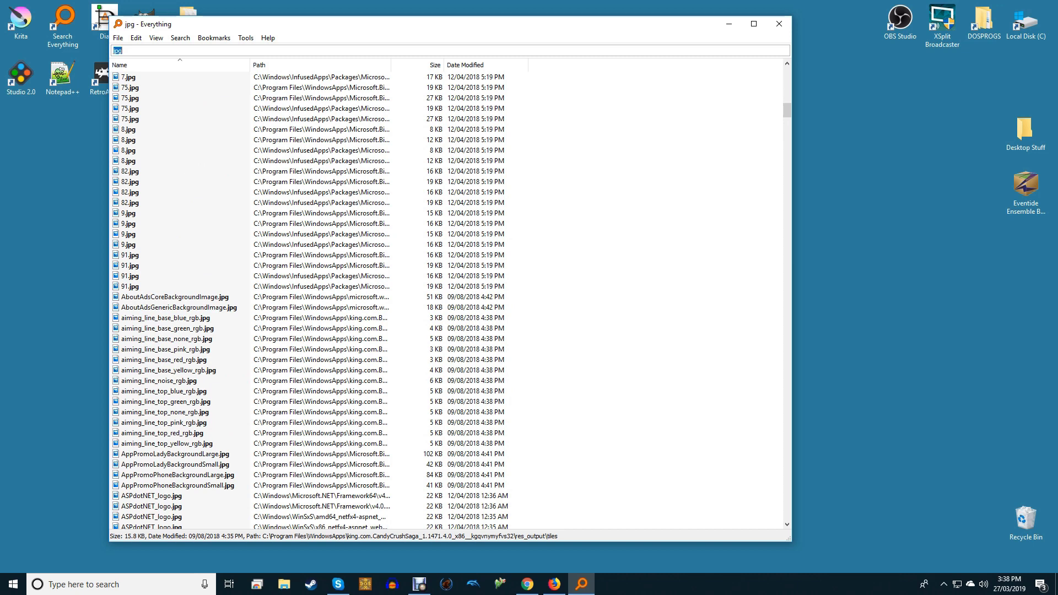
type("js")
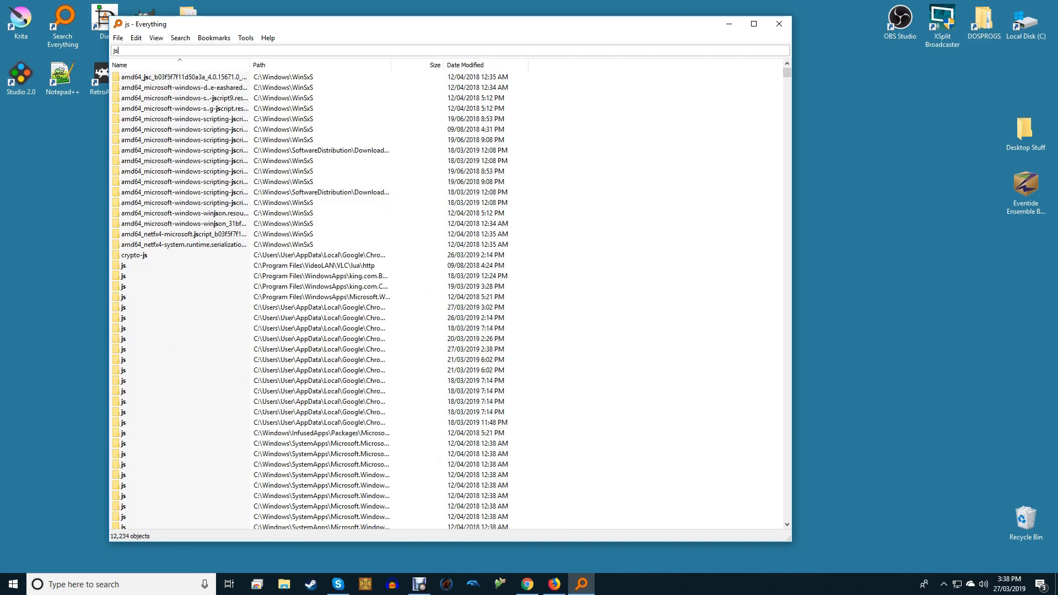
key("BackSpace")
key("BackSpace")
Search the computer for ".docx" files and look through the matches.
type("d")
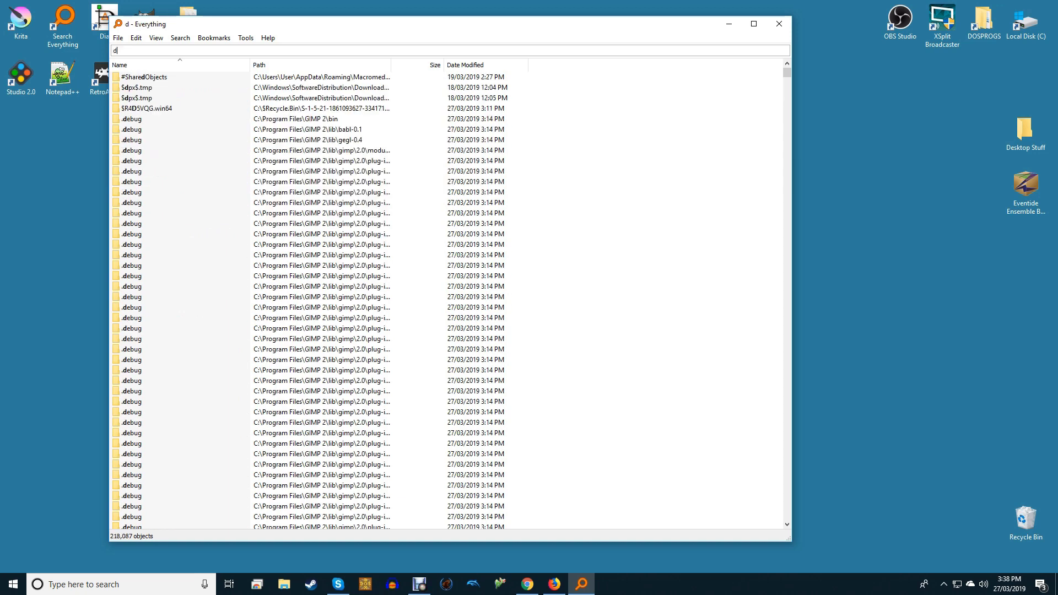
type("oc.doc")
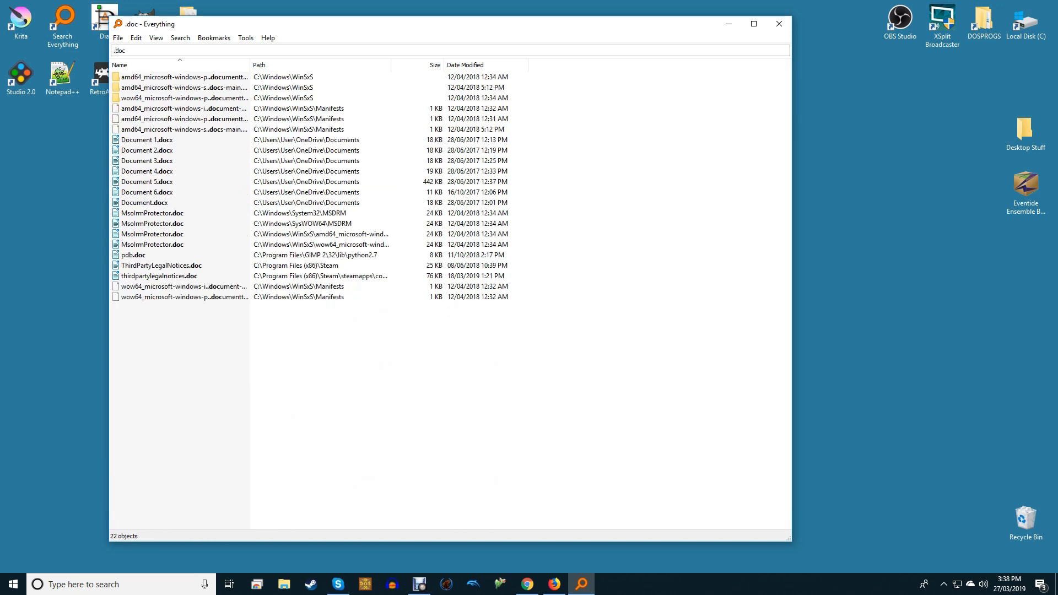
type("x")
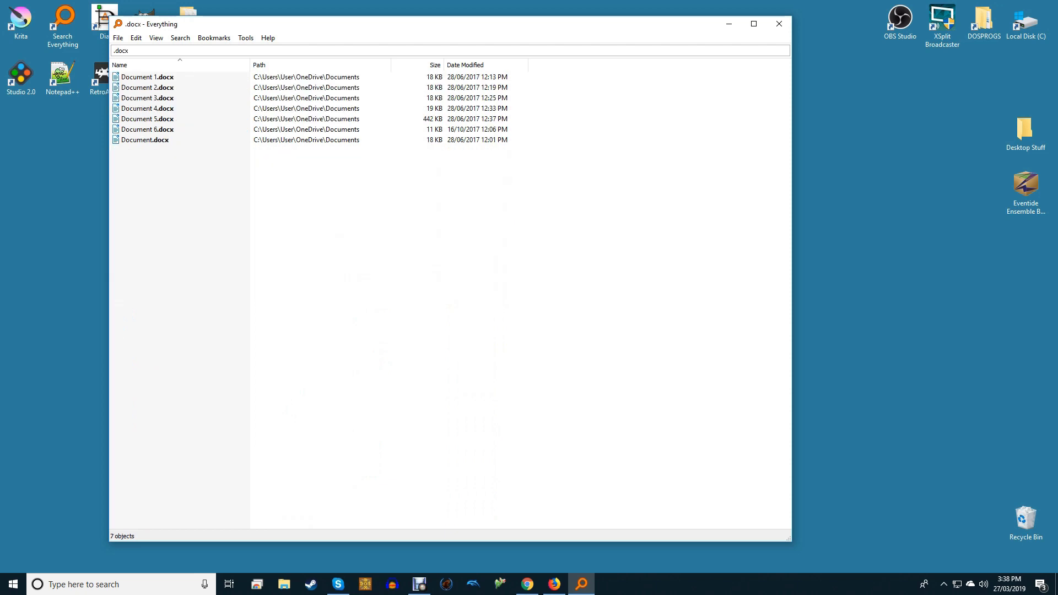
key("Down")
key("Down")
key("Down")
key("Down")
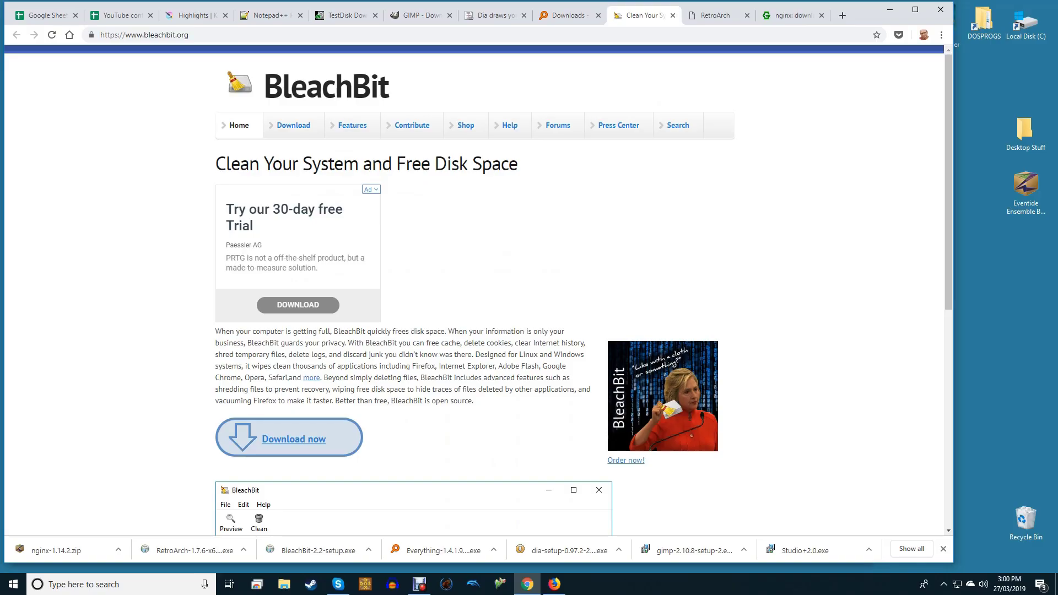
Switch to the BleachBit website in Chrome, view the program preview on the home page and open the screenshots page.
scroll(584, 290, "down", 6)
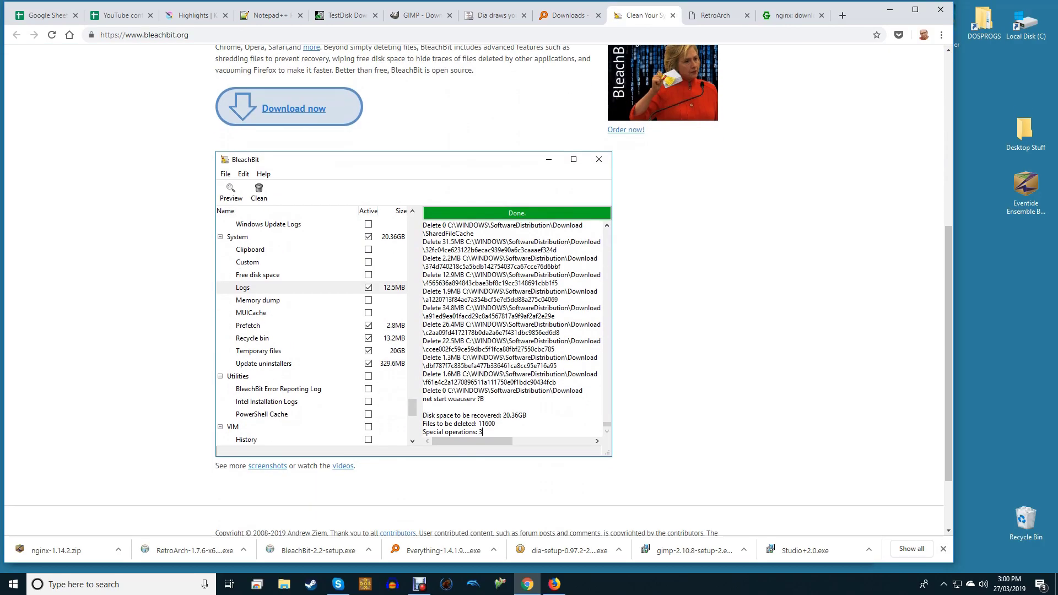
left_click(267, 466)
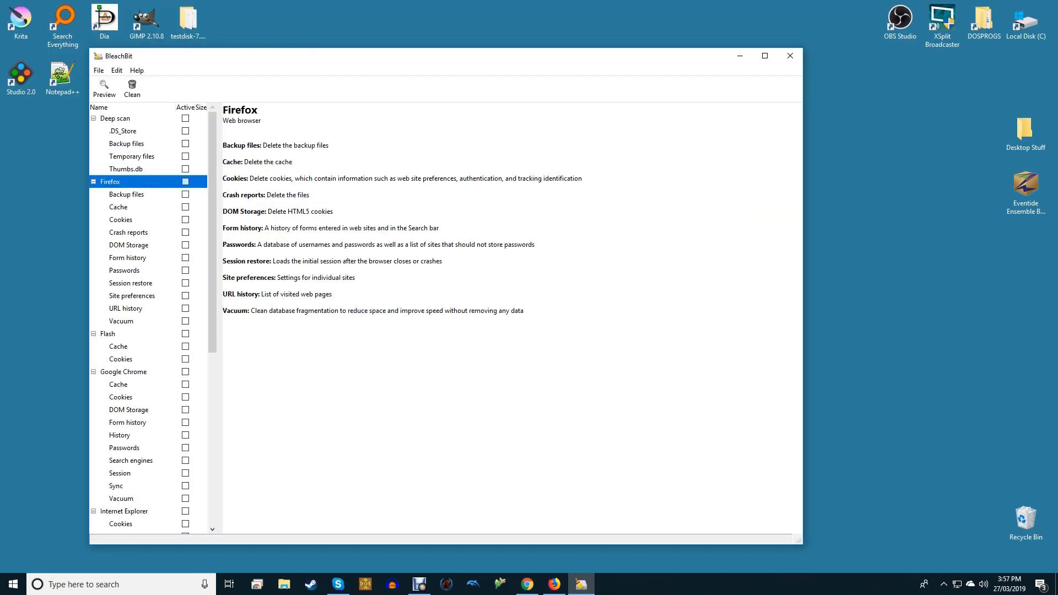
In BleachBit, read the cleaning option descriptions for Flash, Google Chrome, Internet Explorer, Paint, System and Windows Defender.
left_click(108, 333)
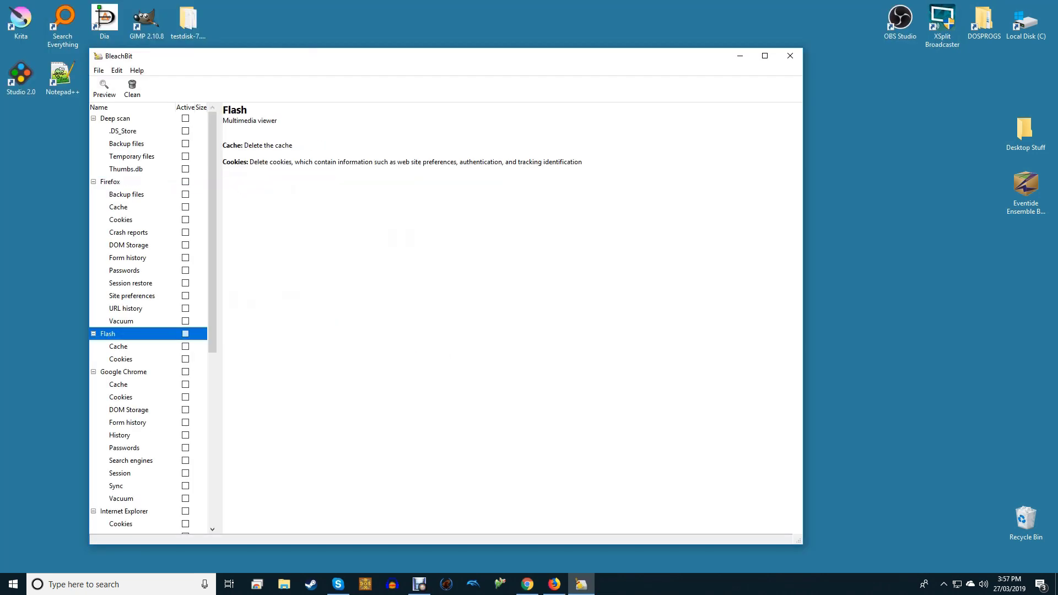
left_click(123, 371)
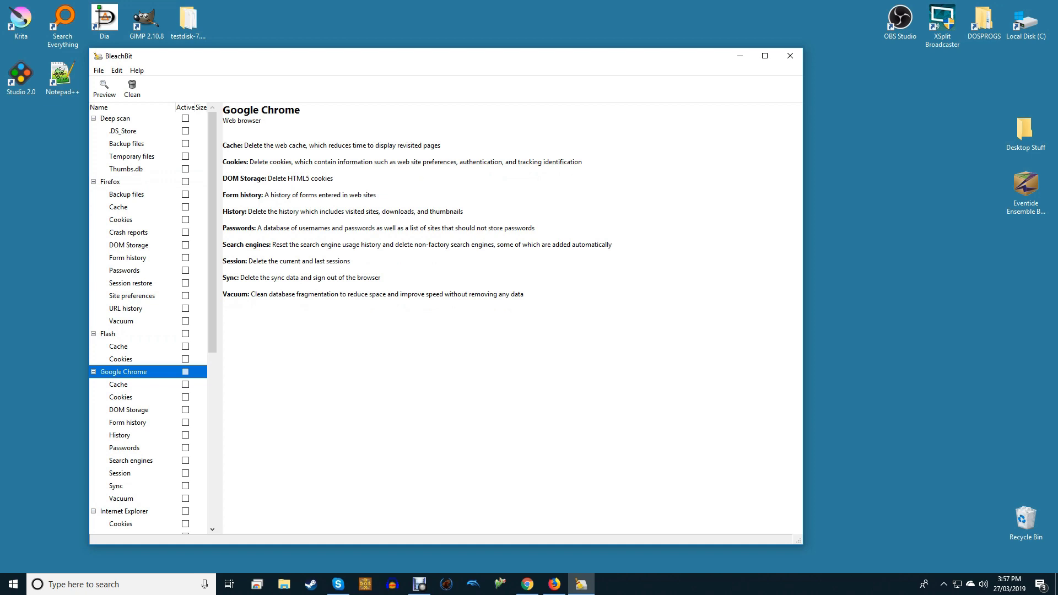
left_click(118, 384)
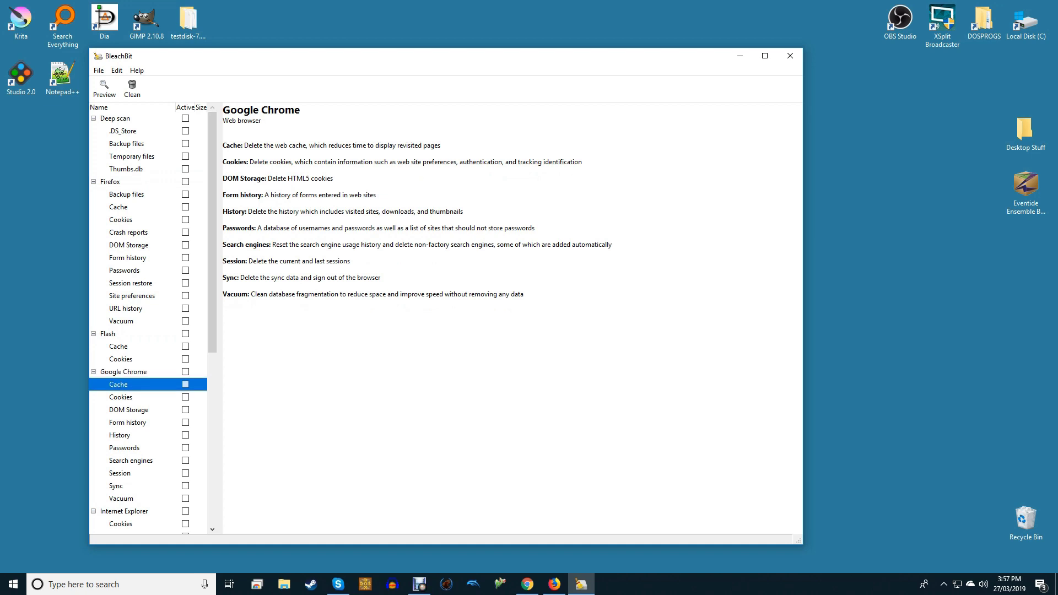
left_click(123, 511)
scroll(149, 320, "down", 8)
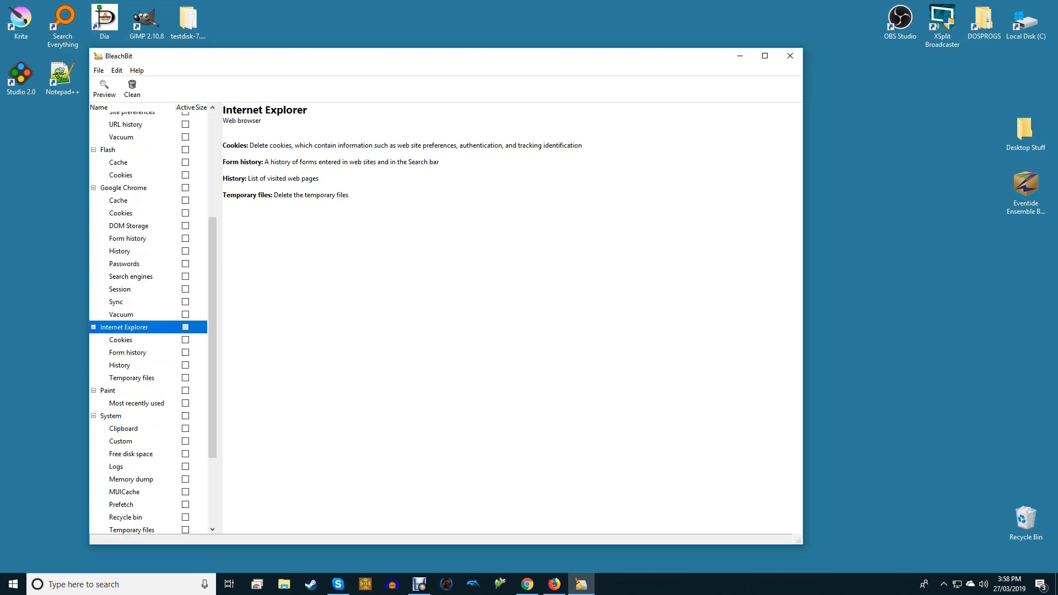
left_click(132, 261)
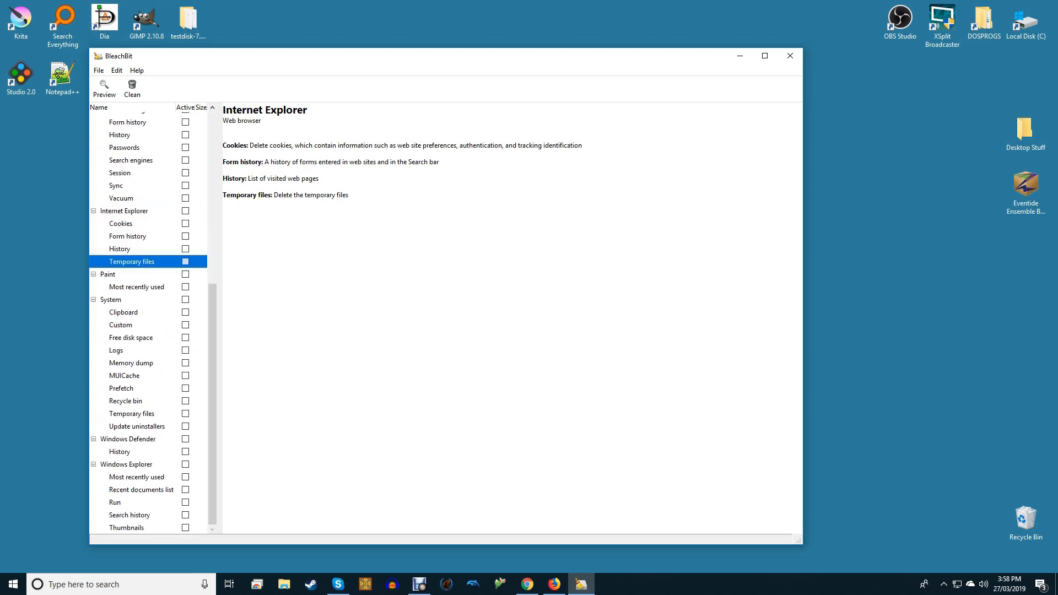
left_click(107, 274)
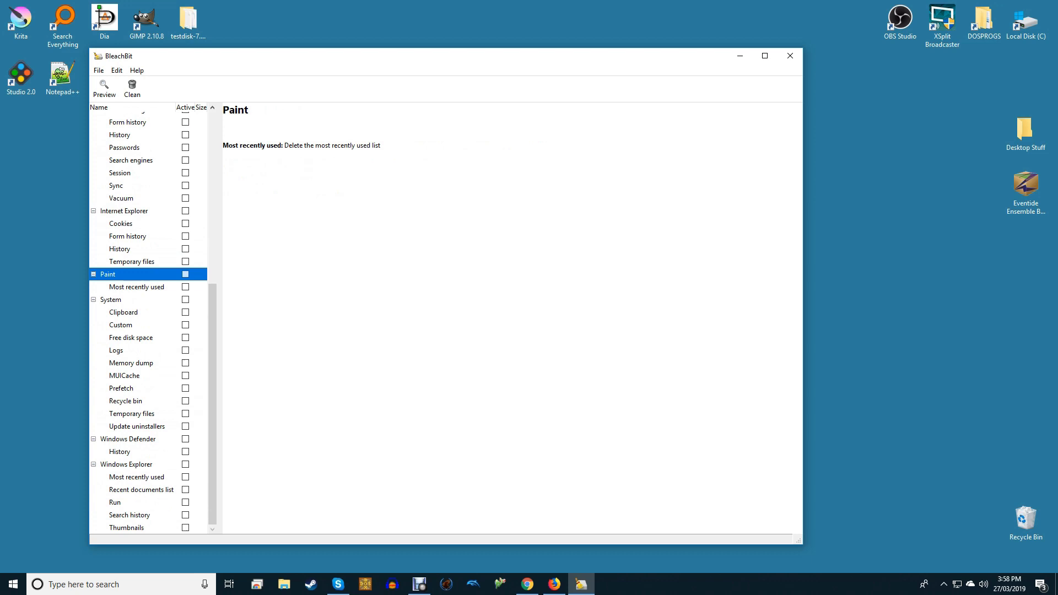
left_click(111, 299)
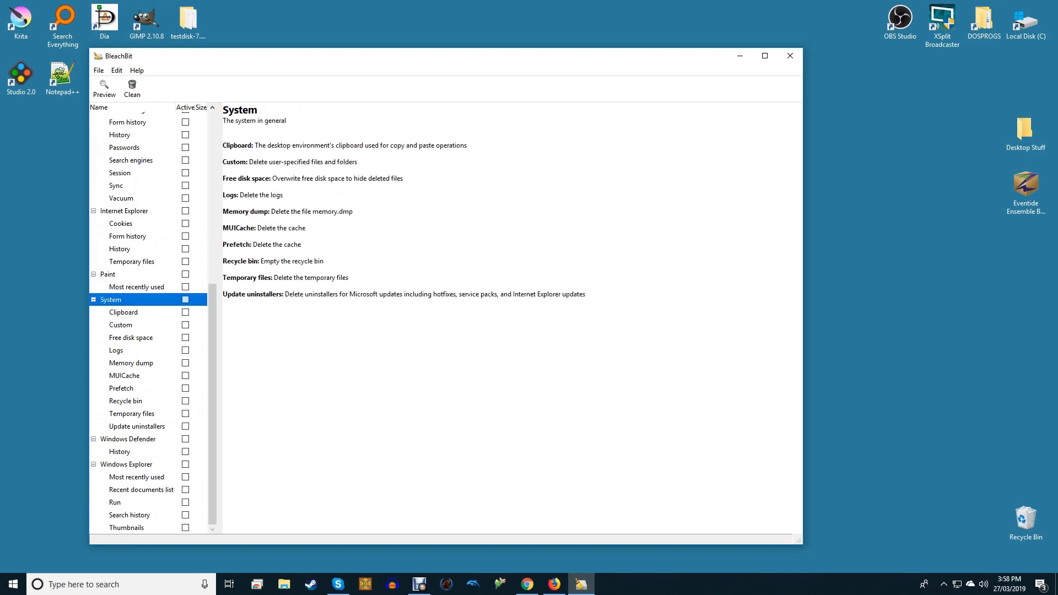
left_click(127, 439)
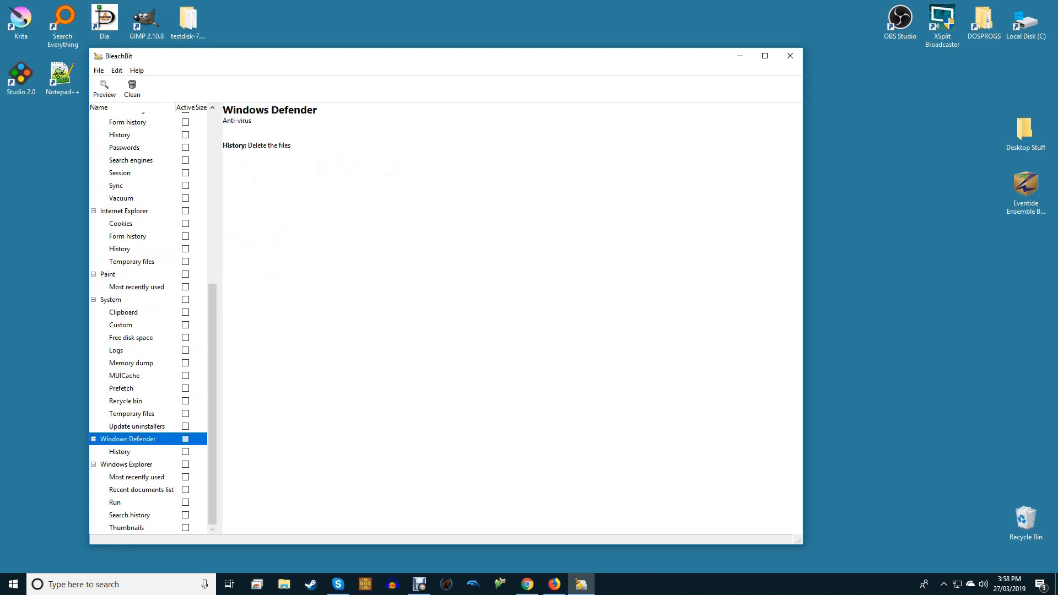
key("Down")
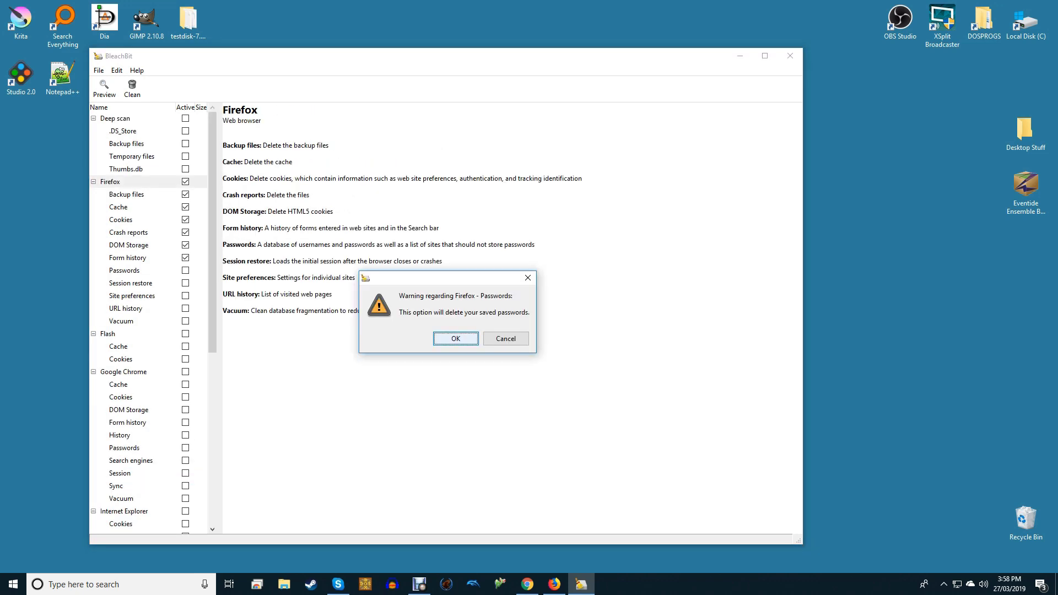
Accept deleting saved passwords to enable all Firefox cleaning options, and preview the files they cover.
key("Return")
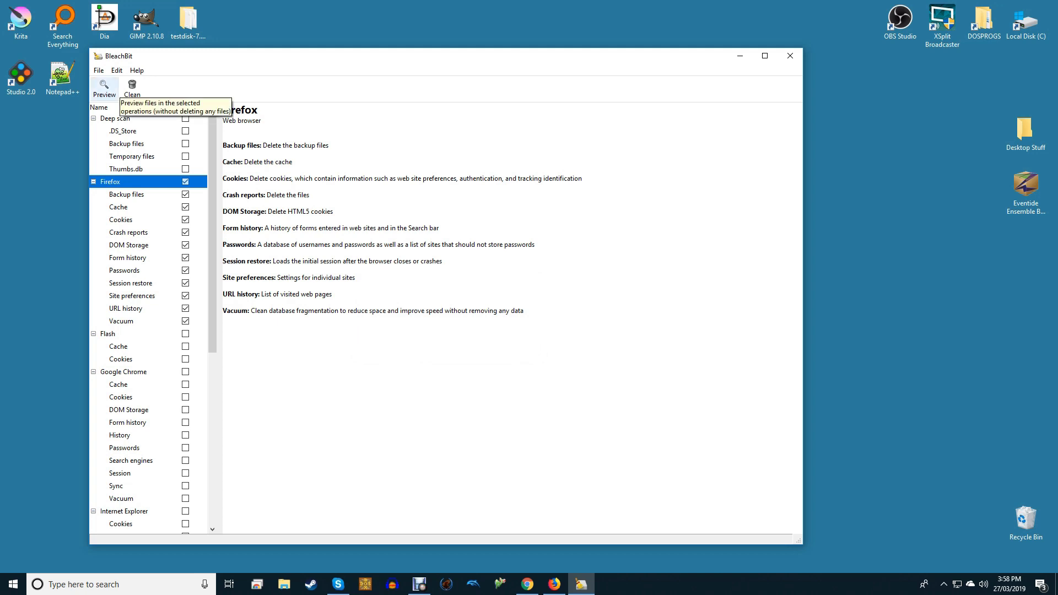
left_click(104, 88)
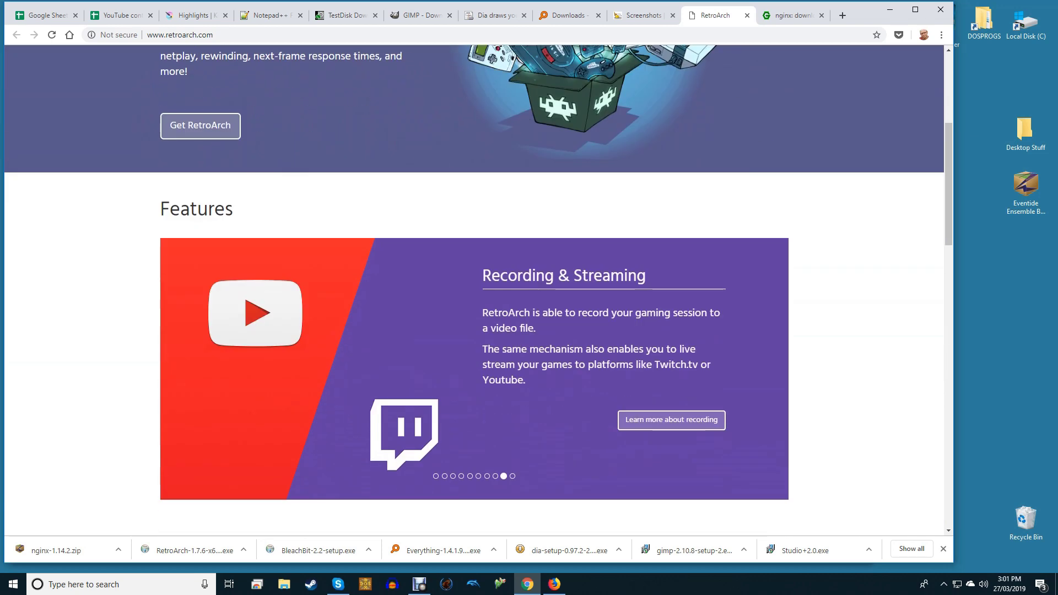
Switch to the RetroArch website in Chrome and look further down its home page from the Features section.
scroll(318, 219, "down", 8)
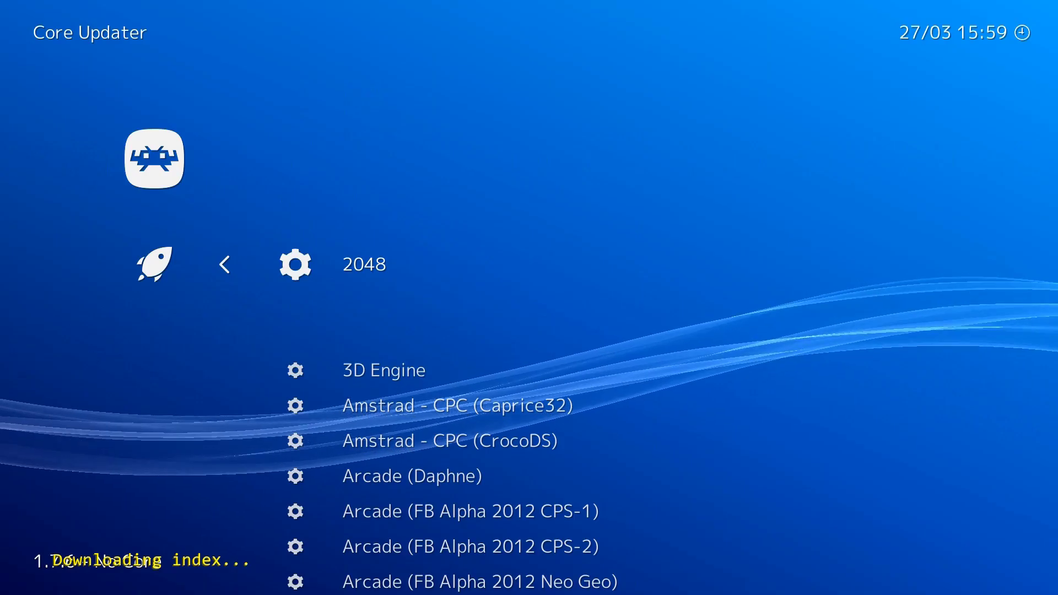
In RetroArch's Core Updater, browse the list of downloadable cores from 2048 down to the Nintendo cores.
key("Down")
key("Down")
key("Down")
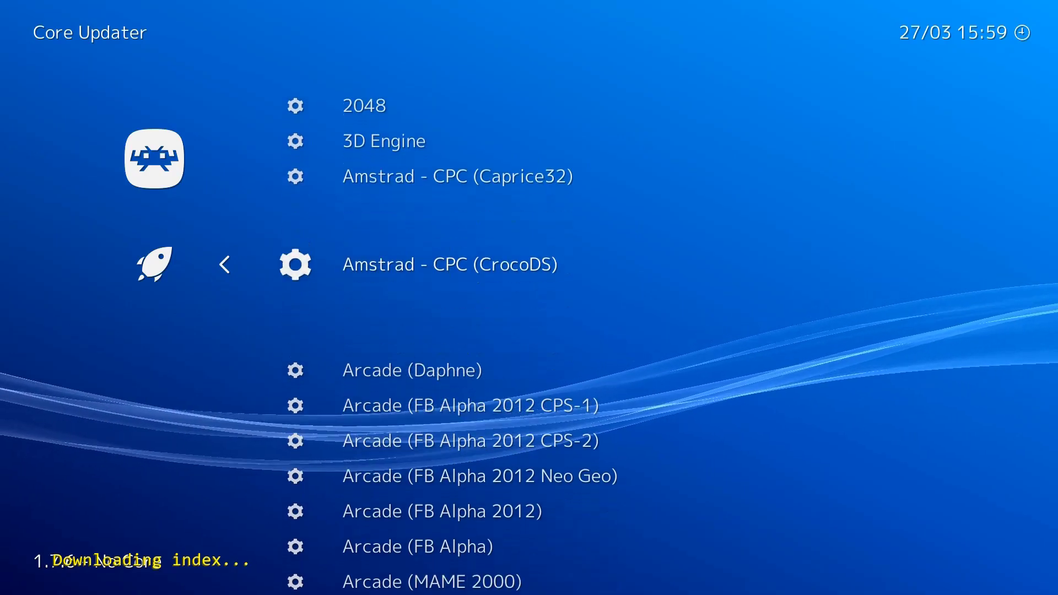
key("Down")
key("Down")
key("Down")
key("Down")
key("Down")
key("Down")
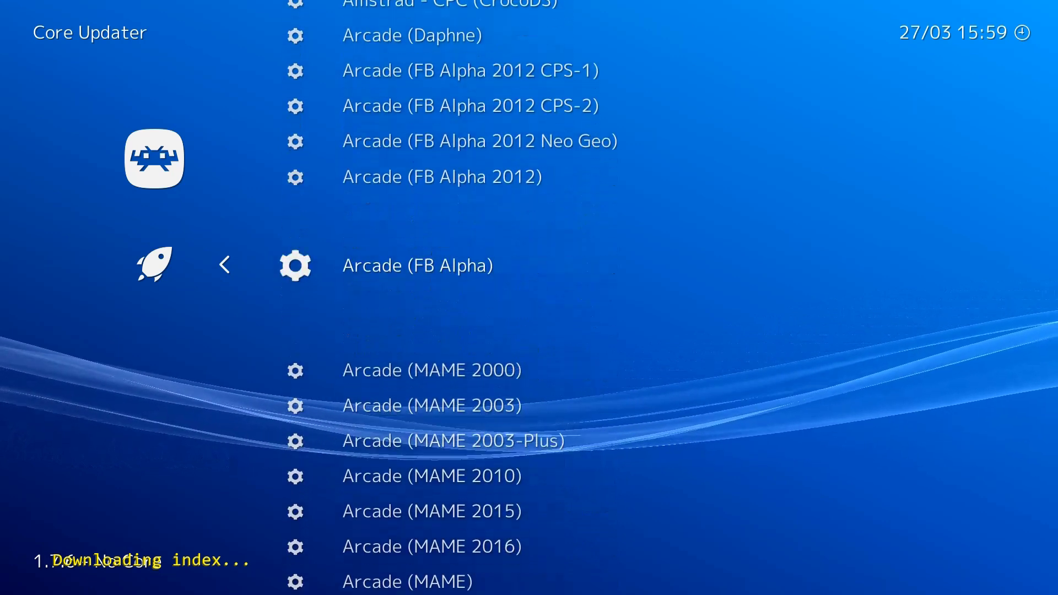
key("Down")
key("Down")
key("Down")
key("Down")
key("Down")
key("Down")
key("Down")
key("Down")
key("Down")
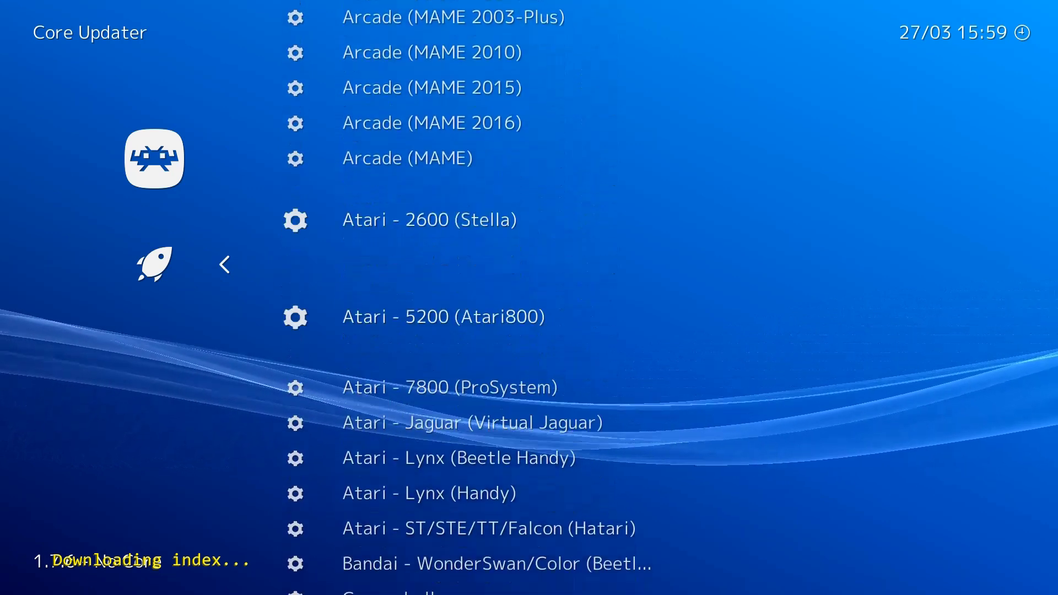
key("Down")
key("Down")
key("Down")
key("Down")
key("Down")
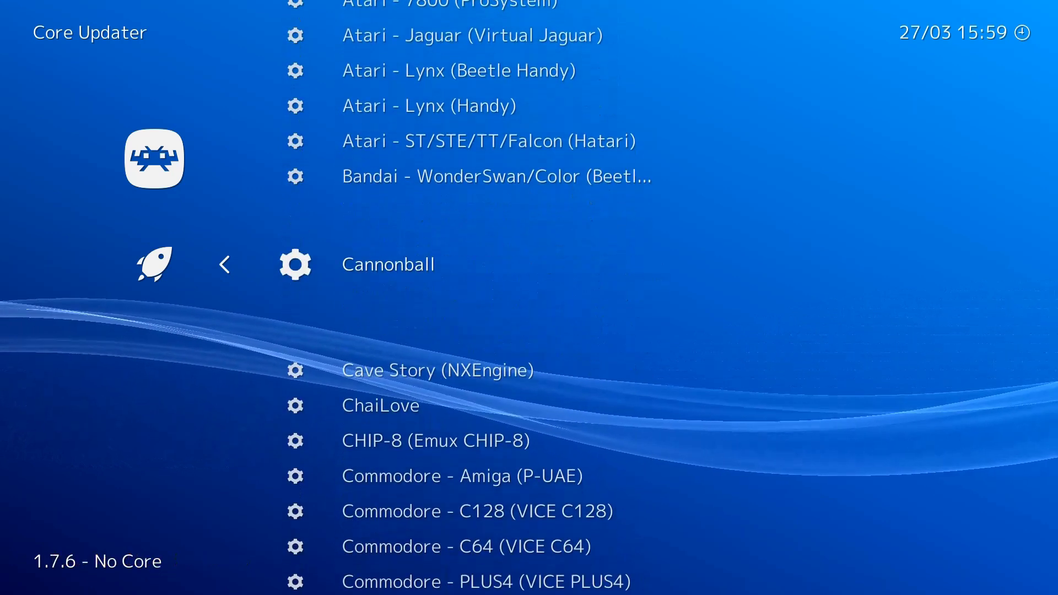
key("Down")
key("Down")
key("Down")
key("Down")
key("Down")
key("Down")
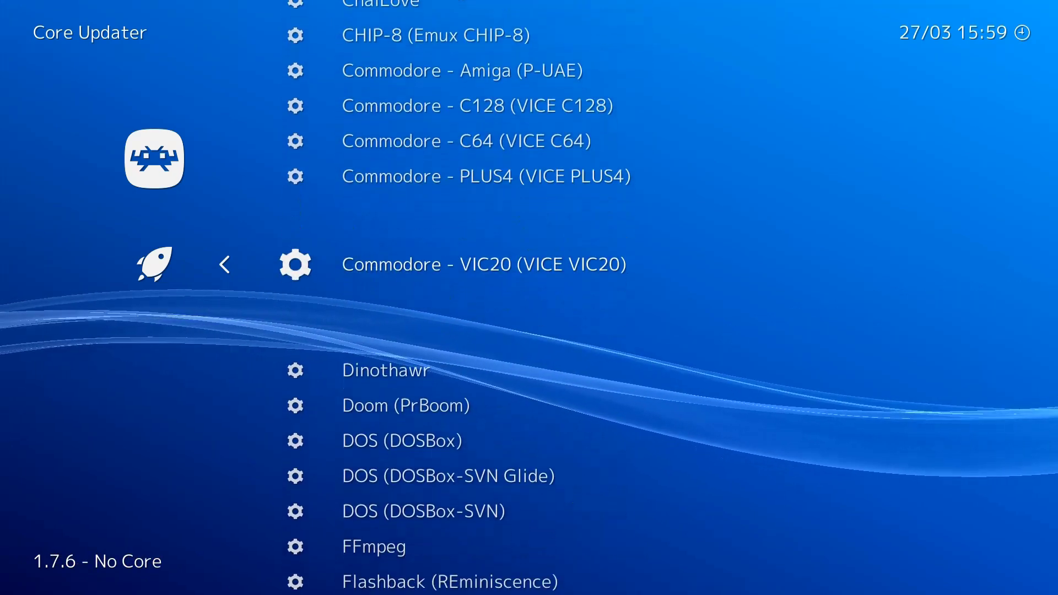
key("Down")
key("Down")
key("Down")
key("Down")
key("Down")
key("Down")
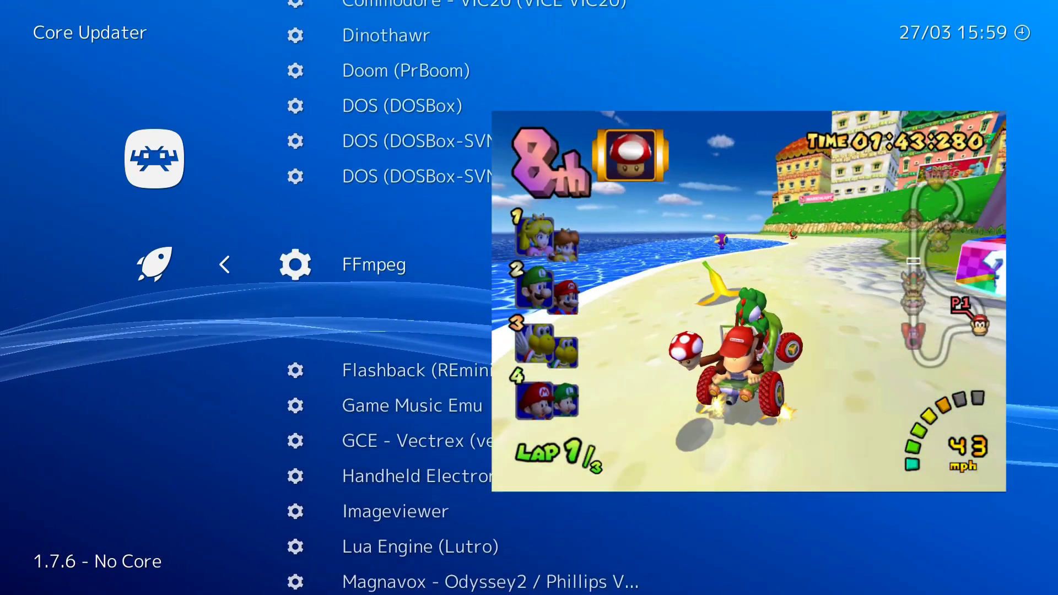
key("Down")
key("Down")
key("Down")
key("Down")
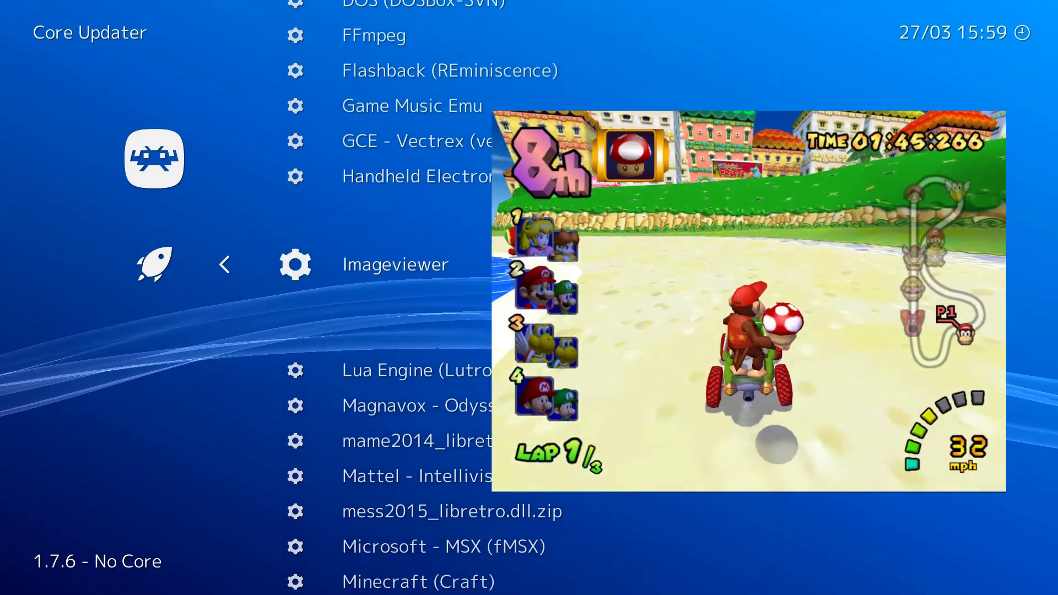
key("Down")
key("Down")
key("Down")
key("Down")
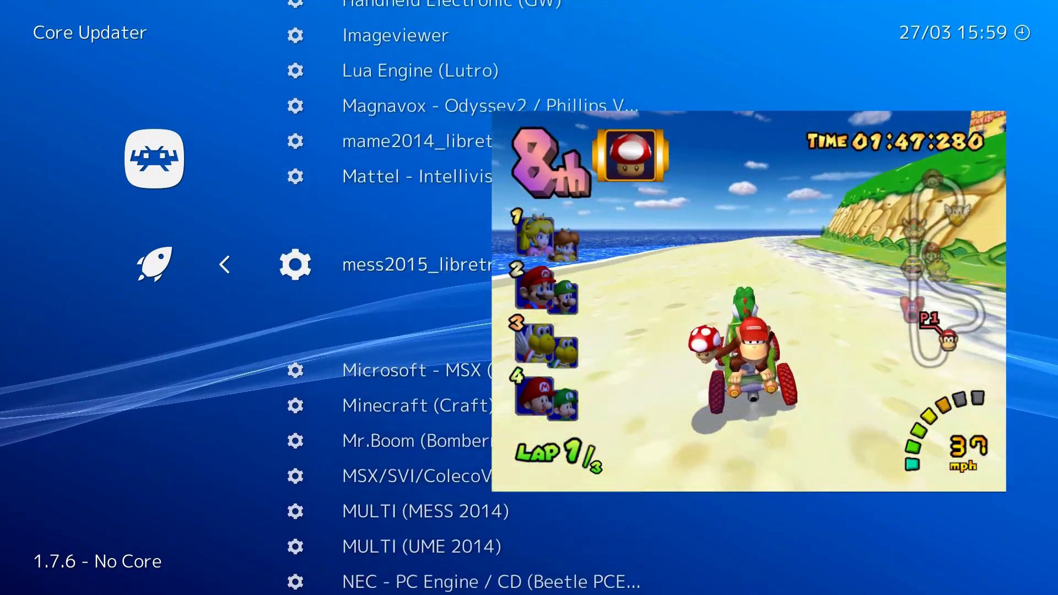
key("Down")
key("Down")
key("Down")
key("Down")
key("Down")
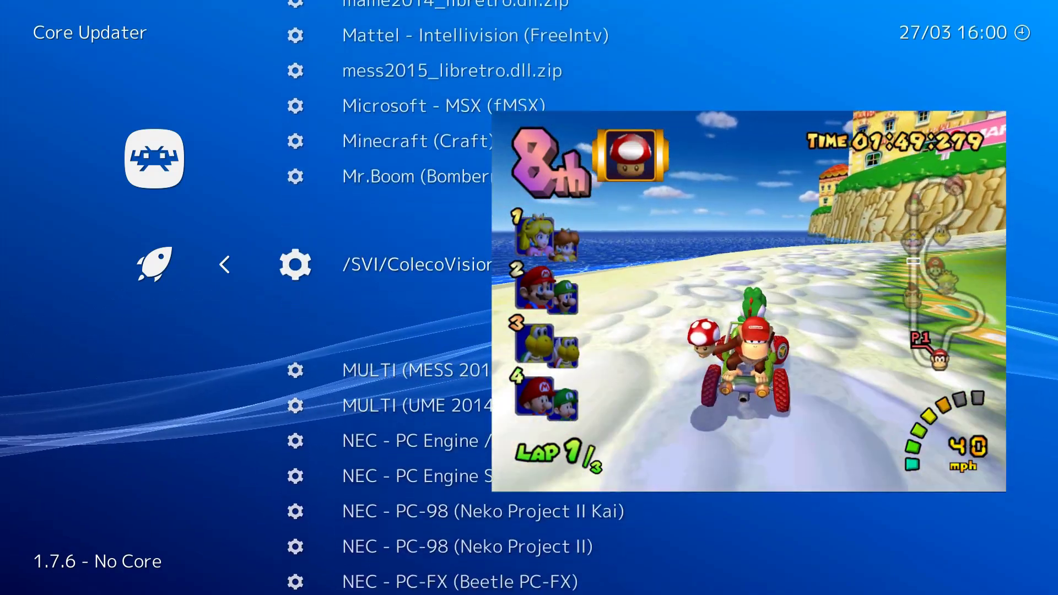
key("Down")
key("Down")
key("Down")
key("Down")
key("Down")
key("Down")
key("Down")
key("Down")
key("Down")
key("Down")
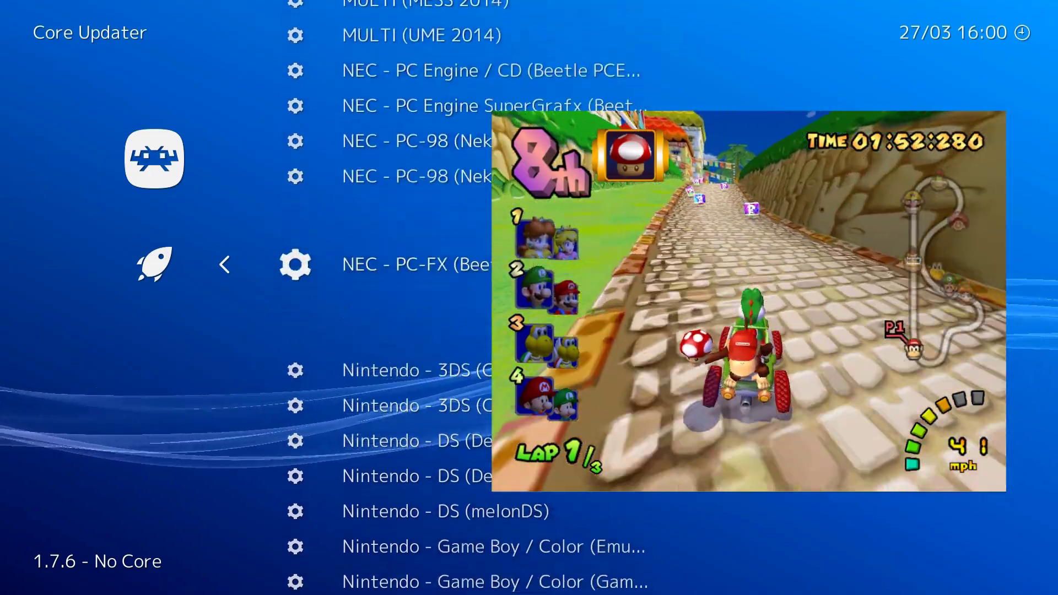
key("Down")
key("Down")
key("Down")
key("Down")
key("Down")
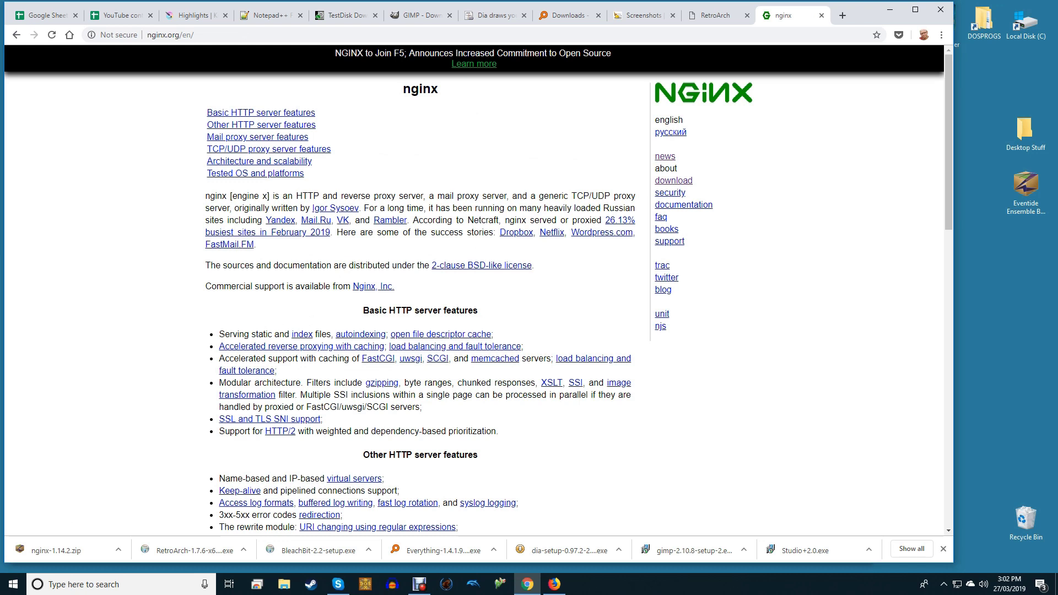
Visit the security, documentation and books pages of the nginx website, and look through the listed books.
left_click(673, 180)
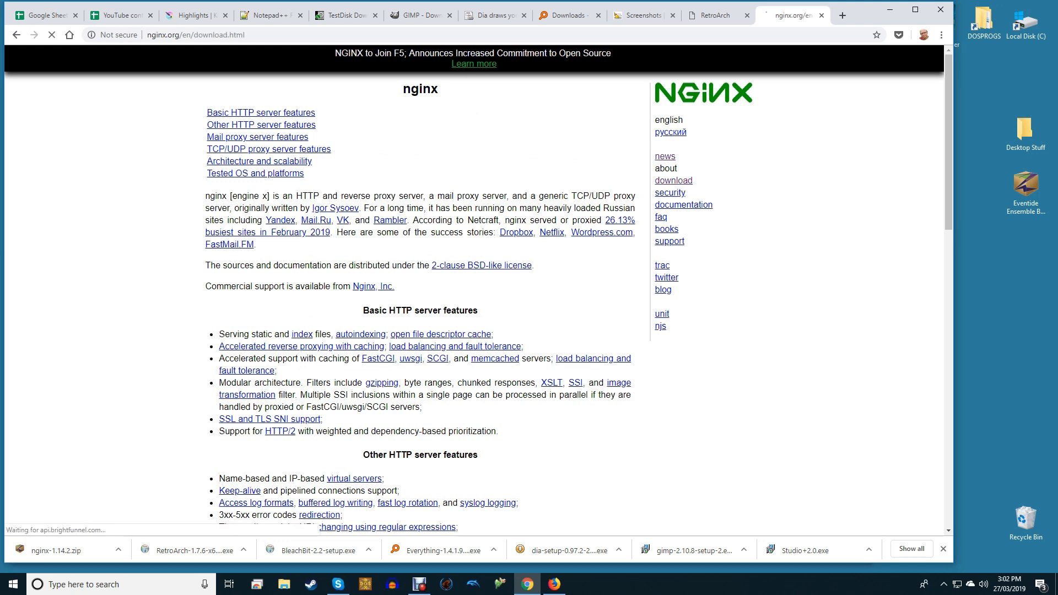
left_click(670, 193)
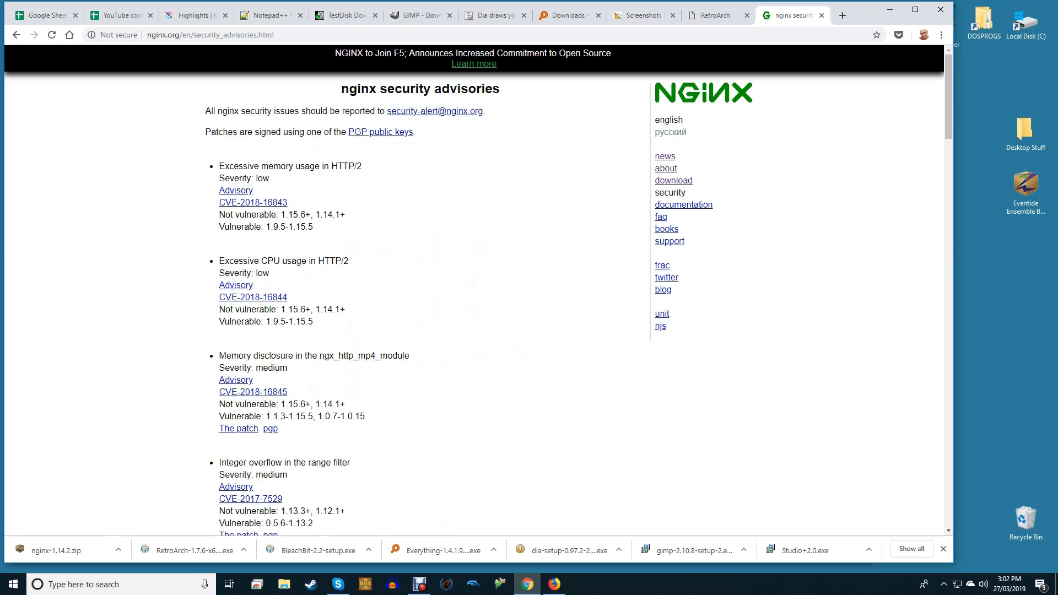
left_click(684, 204)
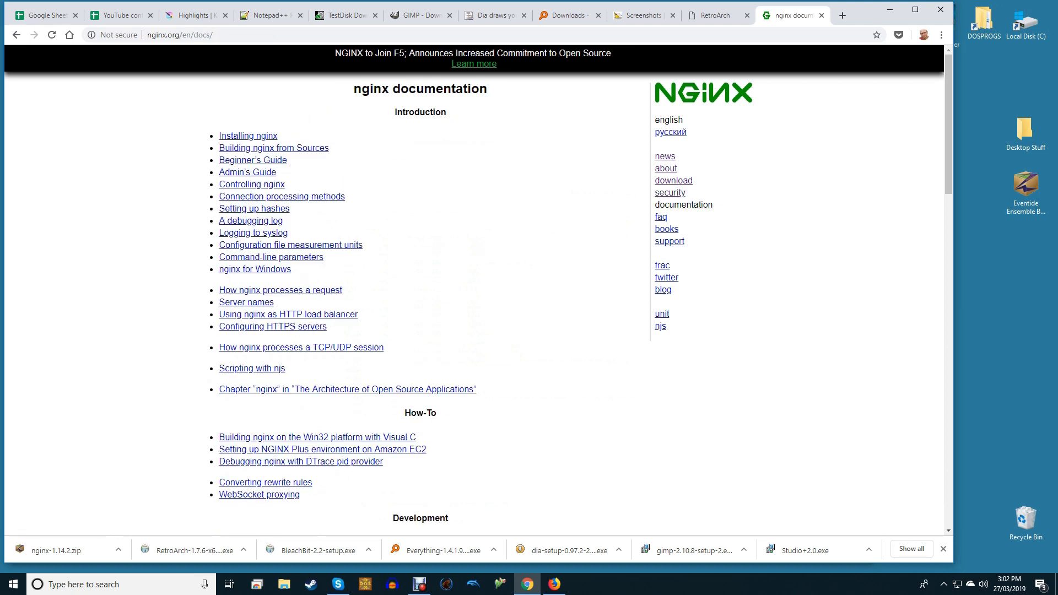
left_click(667, 228)
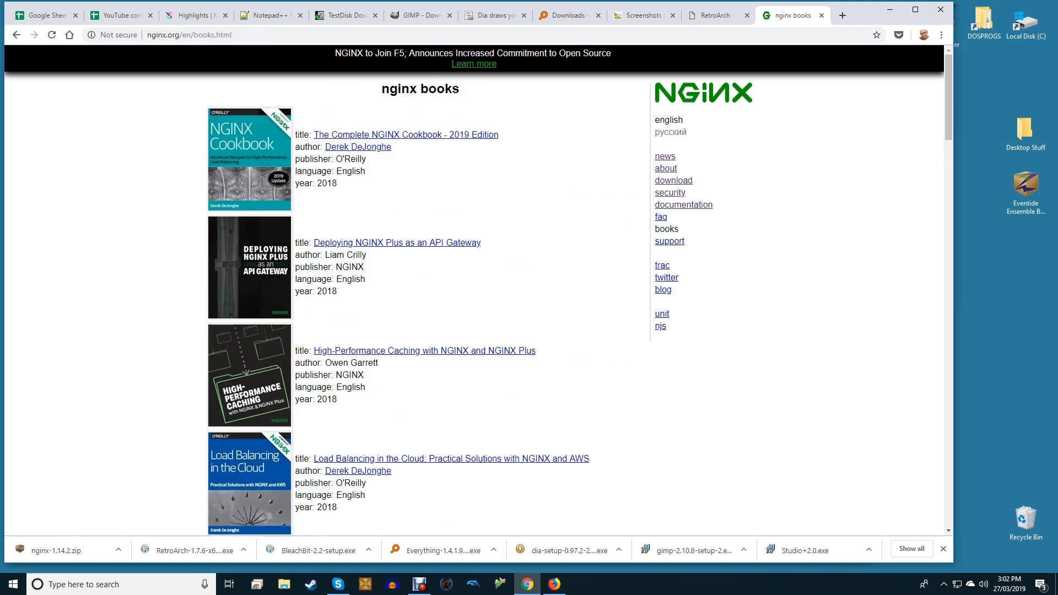
scroll(473, 291, "down", 12)
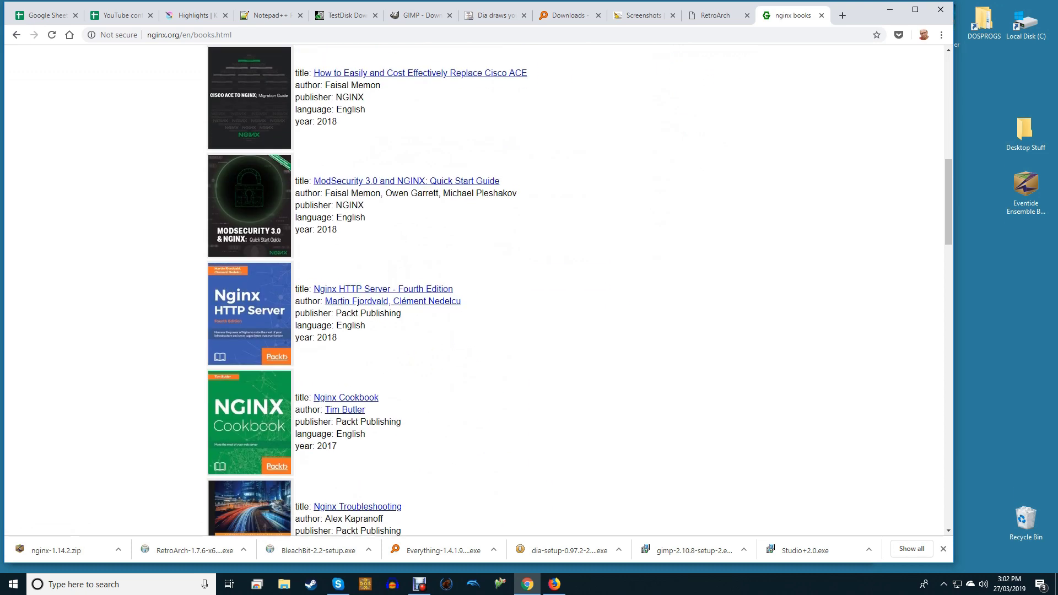
scroll(473, 291, "down", 4)
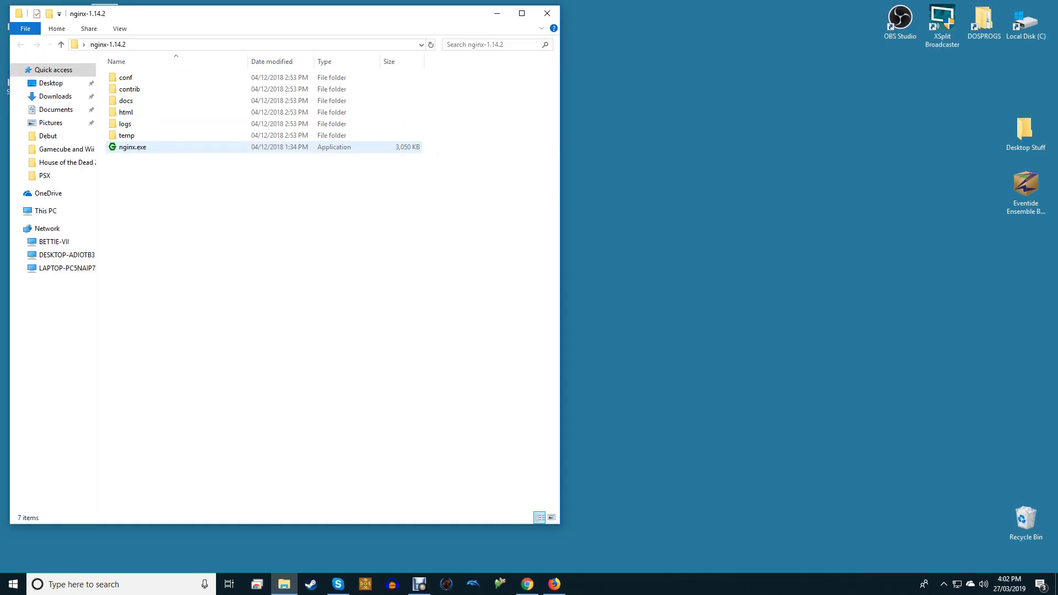
In File Explorer, open index.html from the html folder inside nginx-1.14.2, using Firefox as the app.
left_click(132, 146)
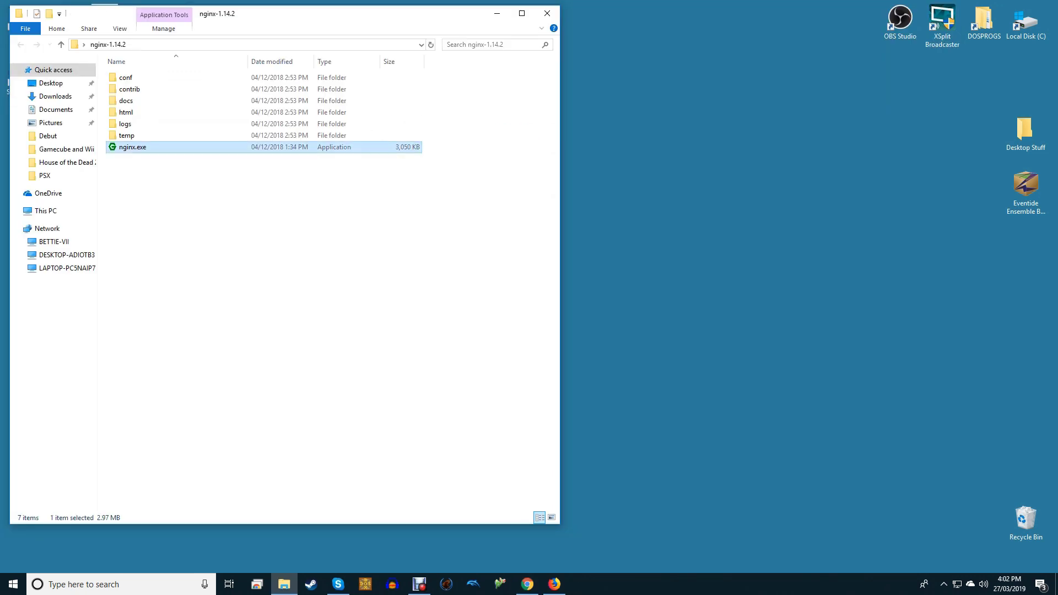
left_click(239, 162)
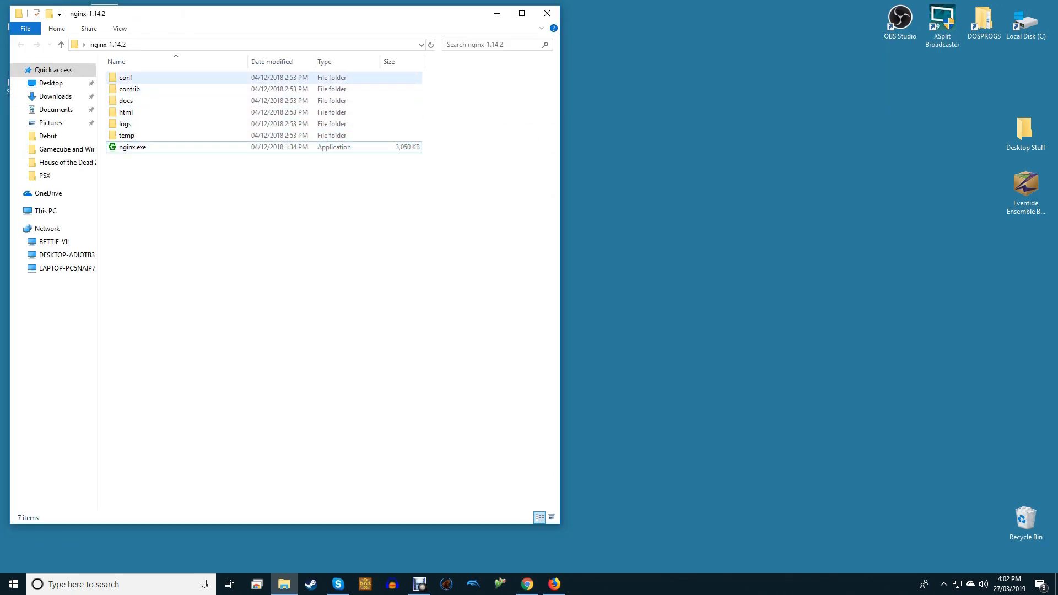
double_click(126, 112)
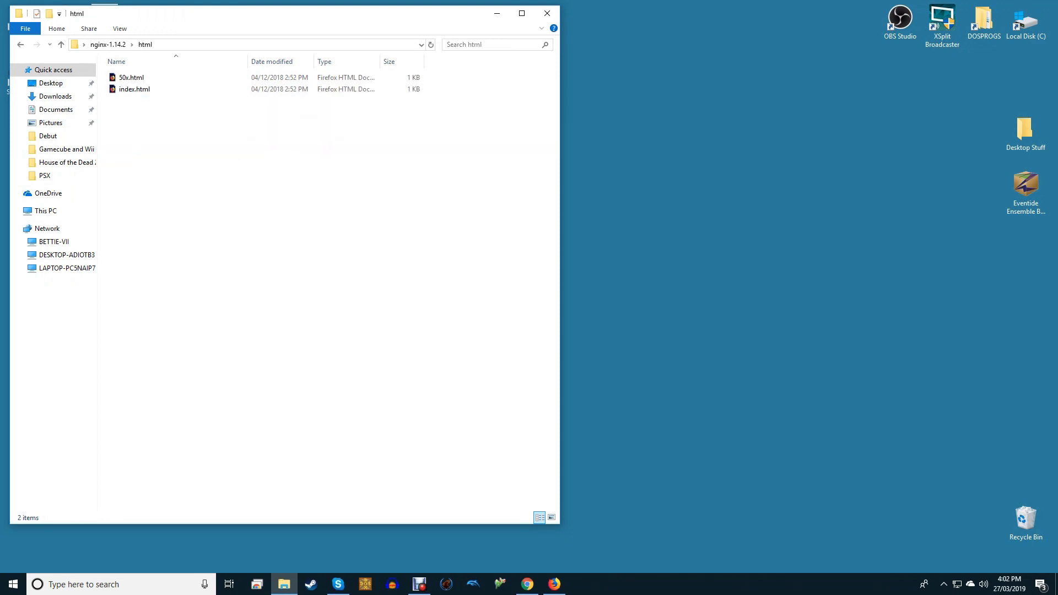
double_click(134, 88)
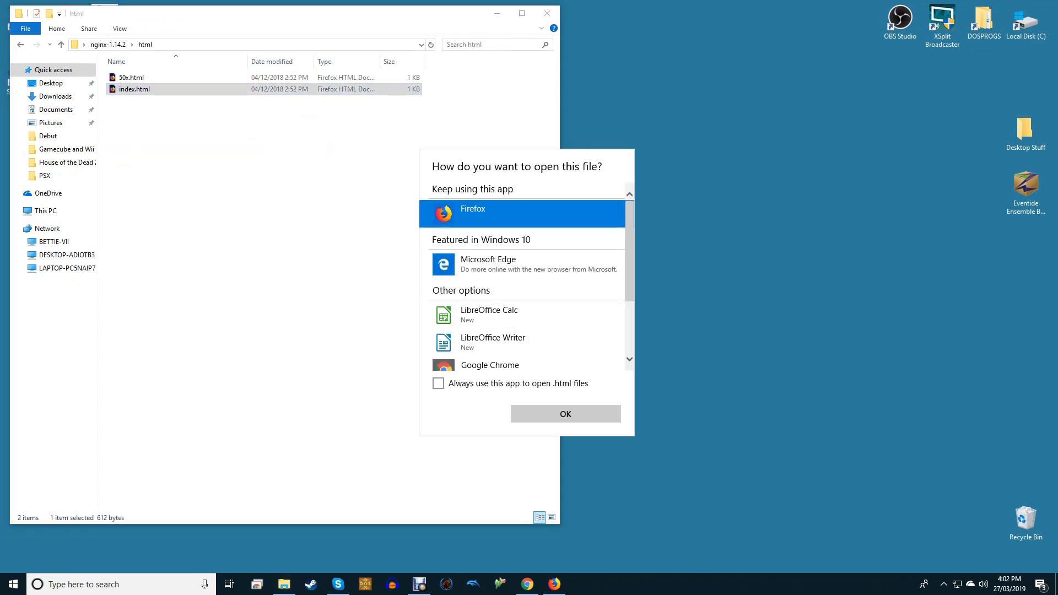
key("Return")
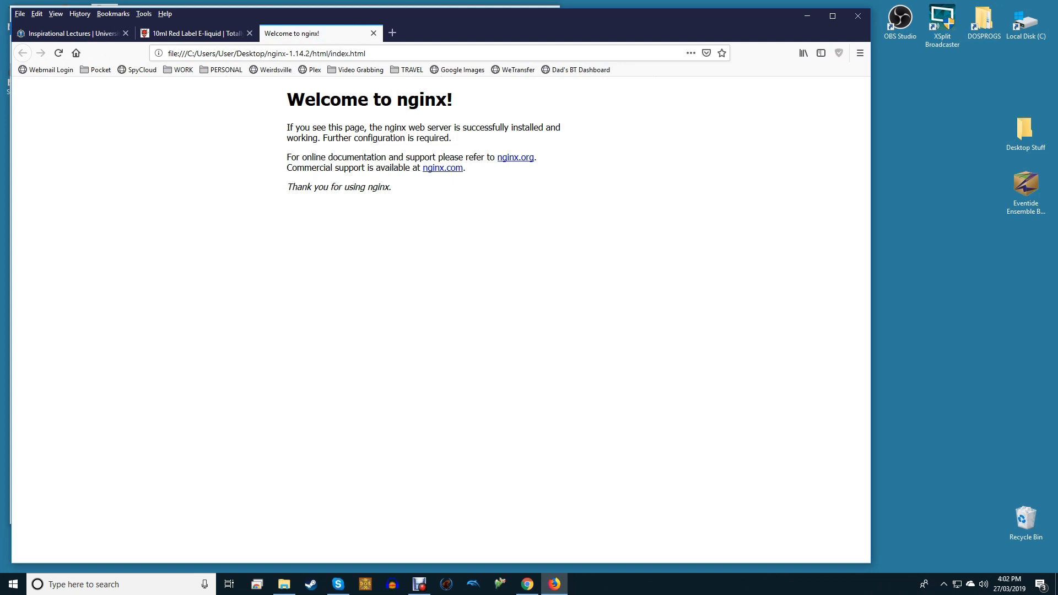